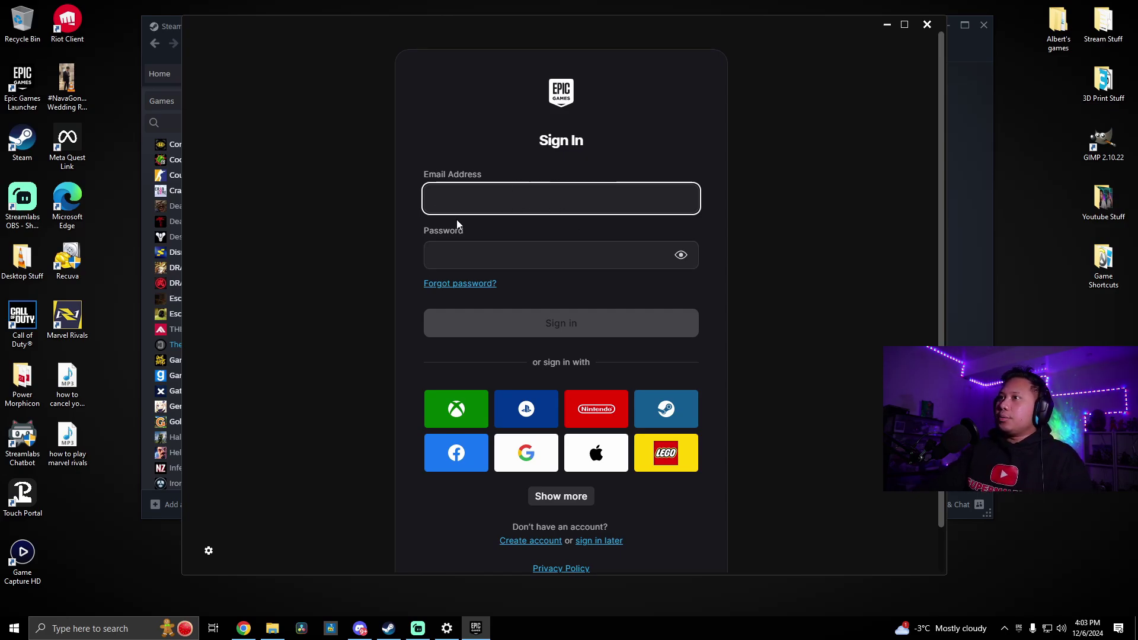
# - Close the Epic Games Launcher sign-in window and check the hidden background apps for a running copy
pyautogui.click(927, 24)
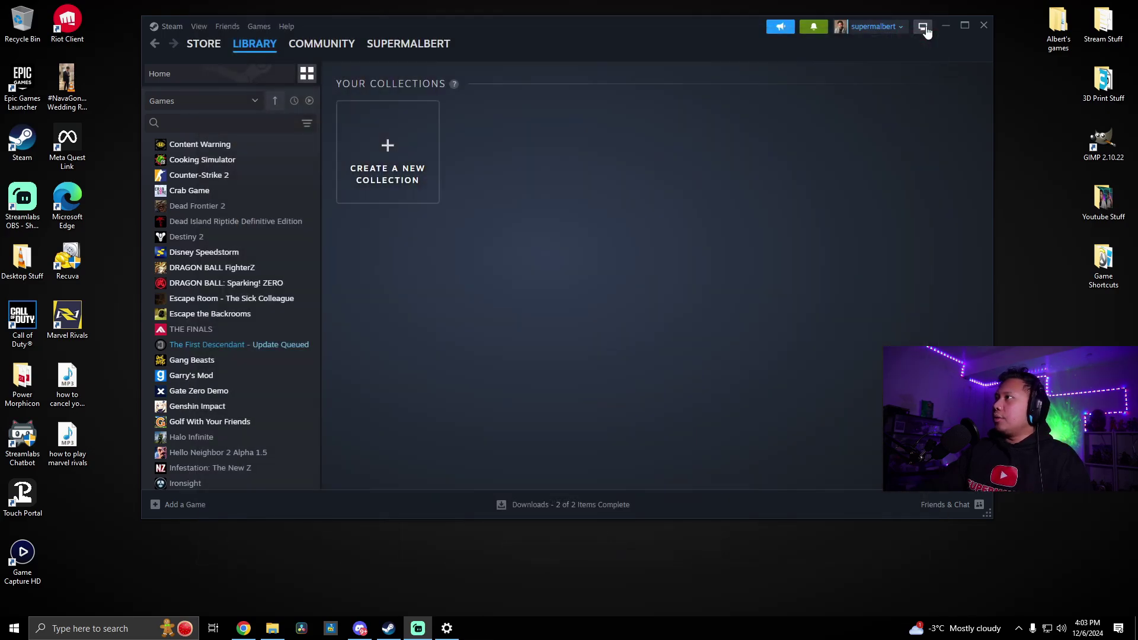
pyautogui.click(1019, 628)
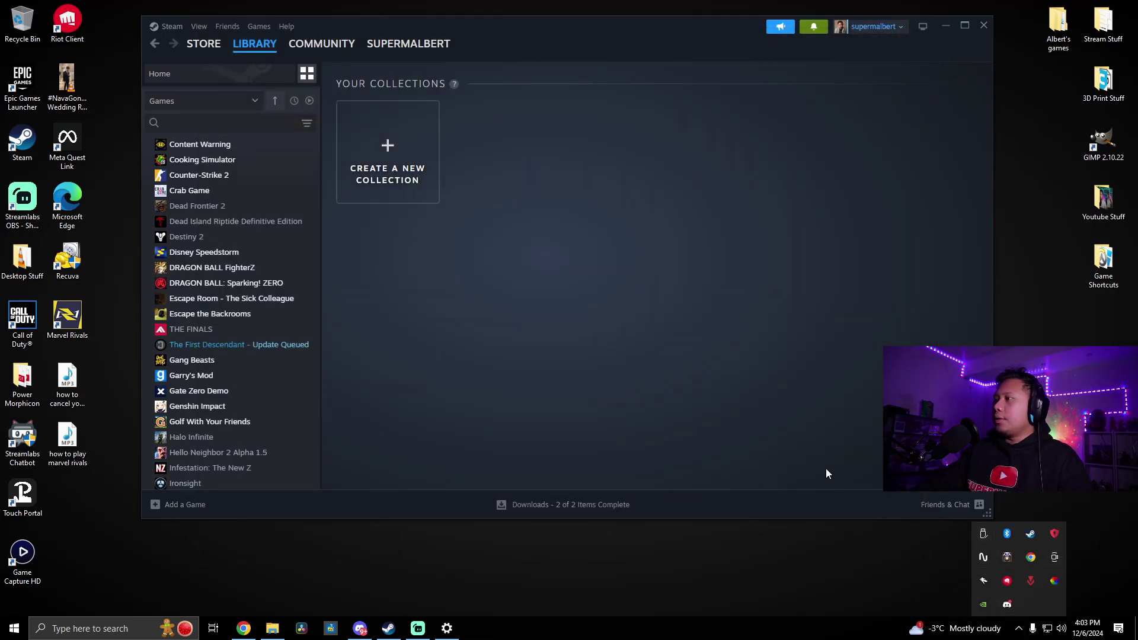
pyautogui.click(771, 421)
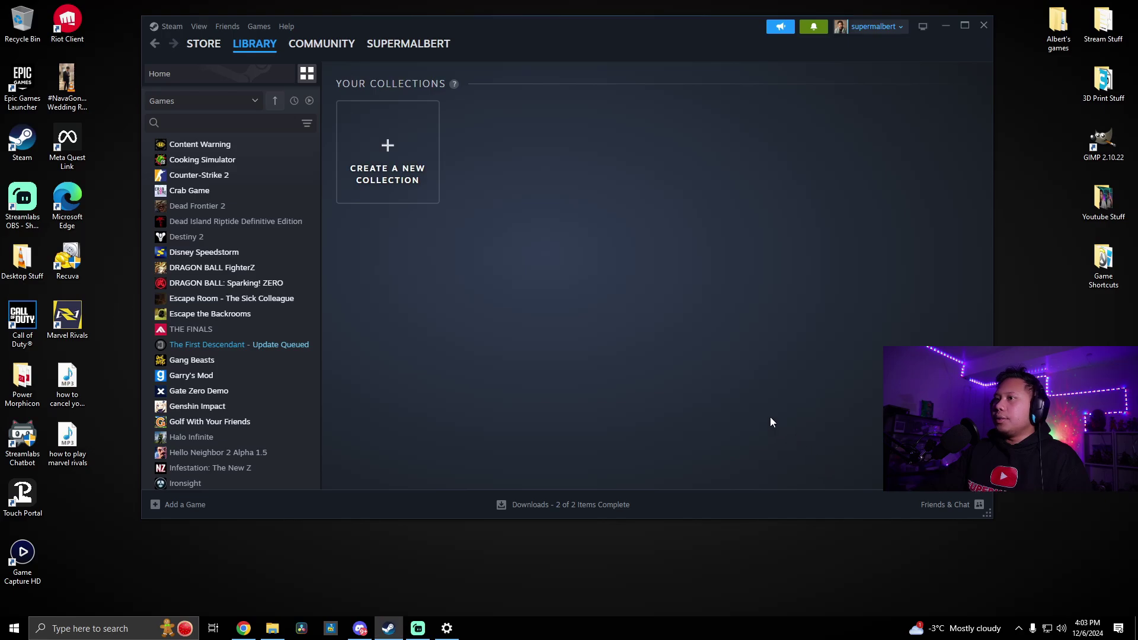
# - Start adding a non-Steam game to the library, look through the program list, and open the file picker
pyautogui.click(194, 507)
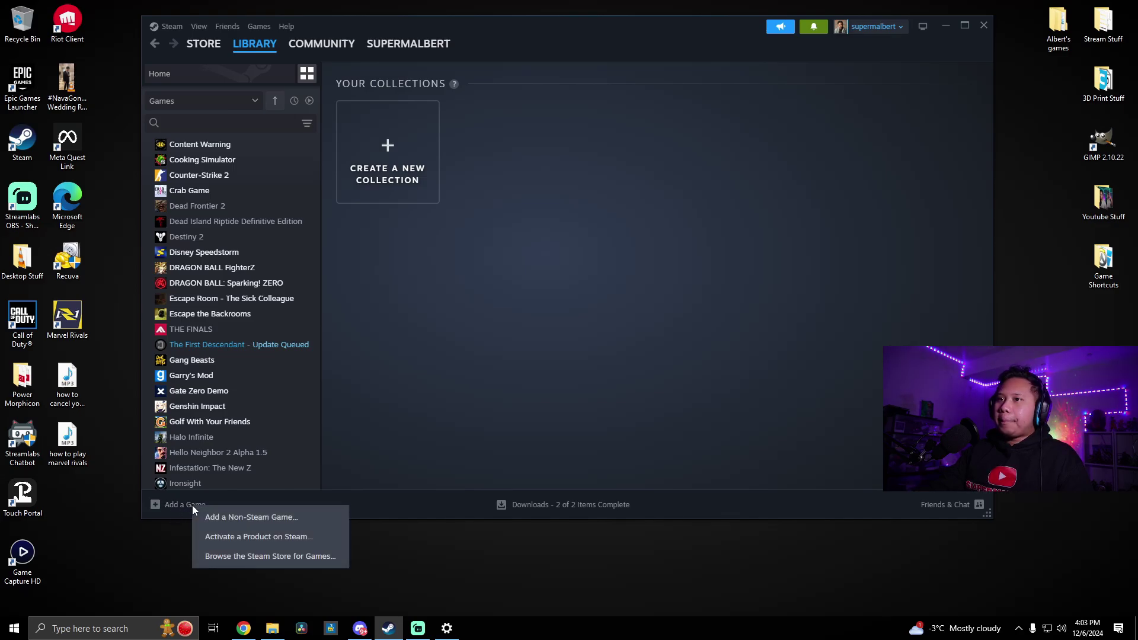
pyautogui.click(317, 523)
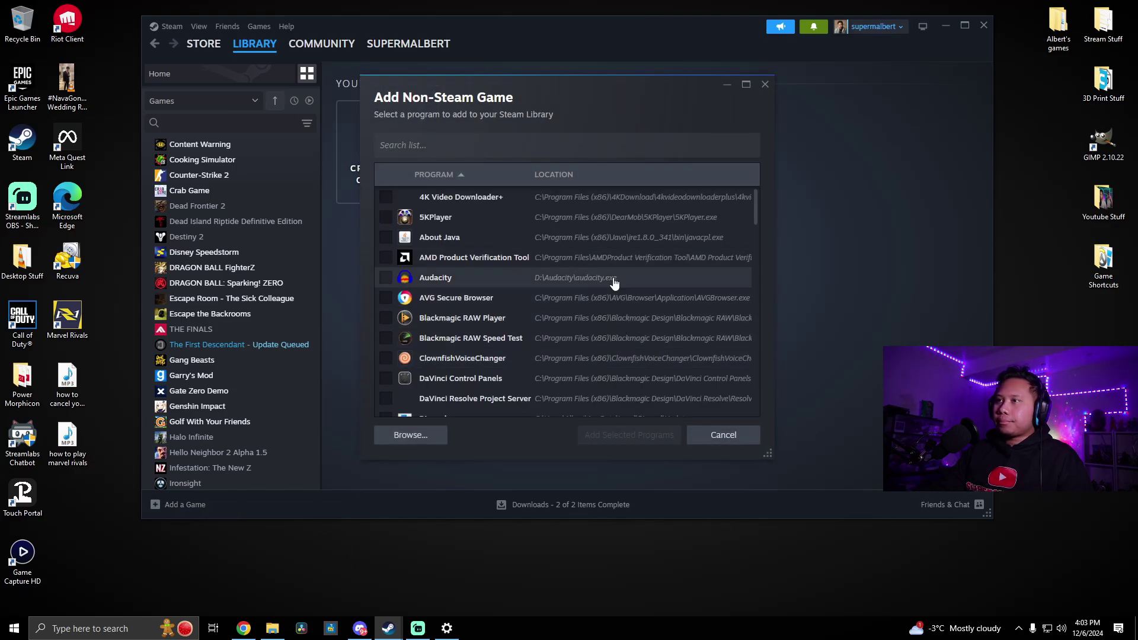
pyautogui.scroll(-1, 546, 298)
pyautogui.scroll(-3, 546, 298)
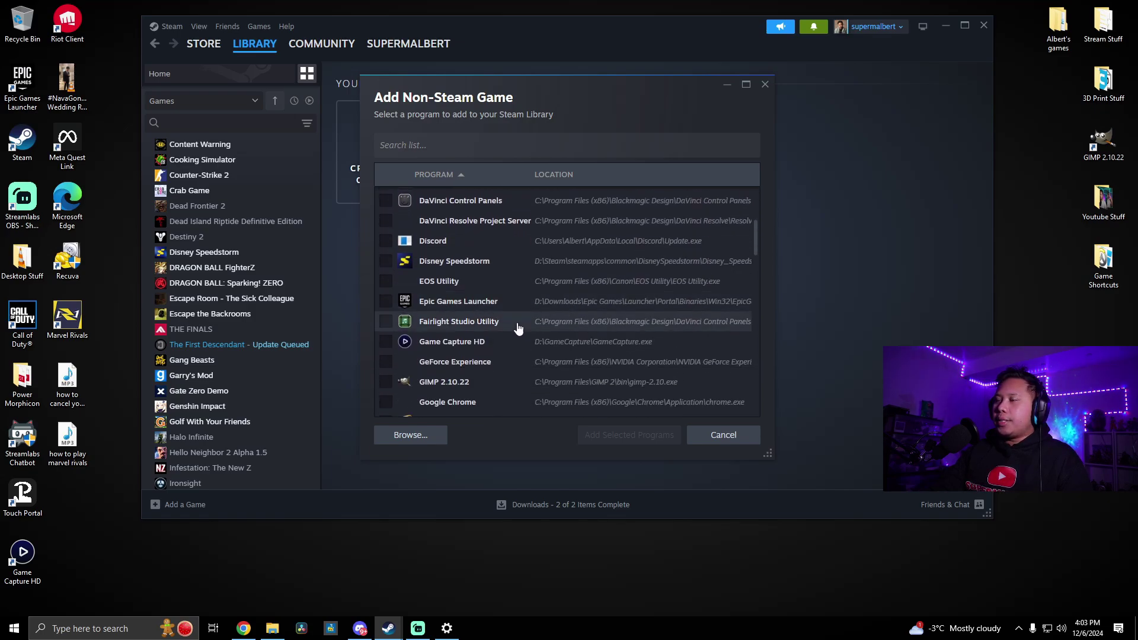
pyautogui.click(409, 436)
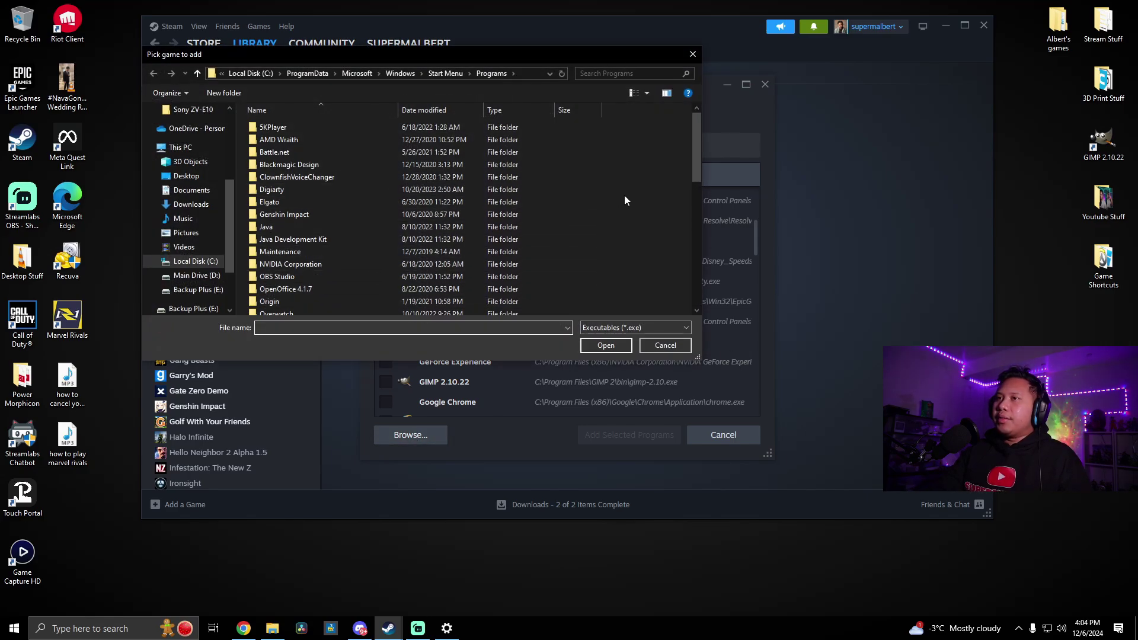
pyautogui.scroll(-10, 624, 199)
pyautogui.scroll(10, 622, 193)
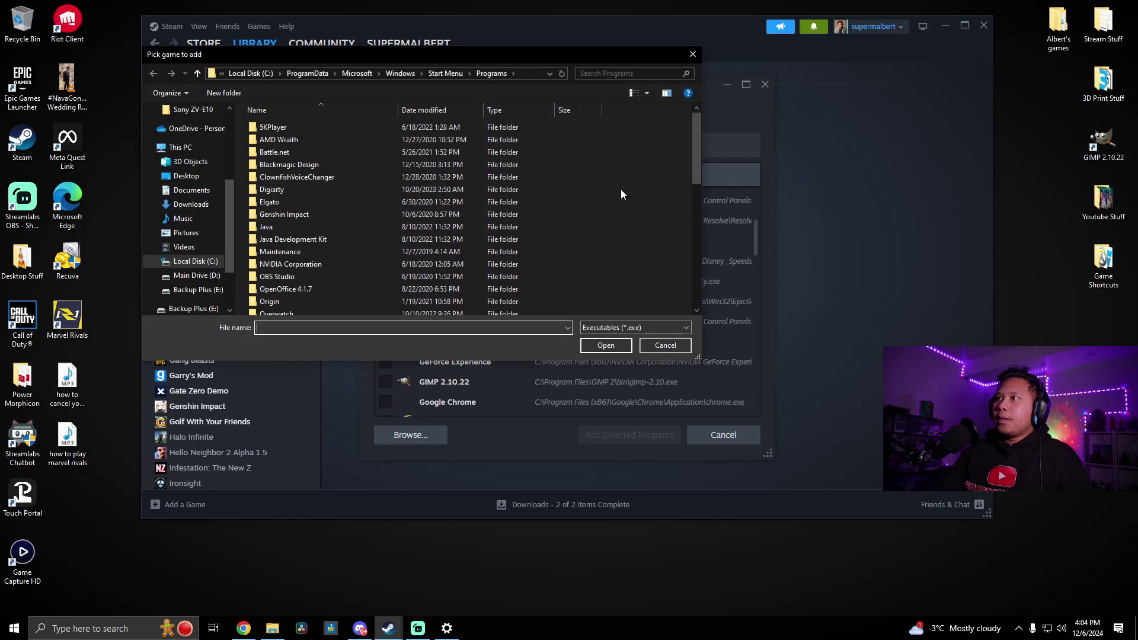
# - Search Windows for "epic" and open the file location of the Epic Games Launcher
pyautogui.click(71, 631)
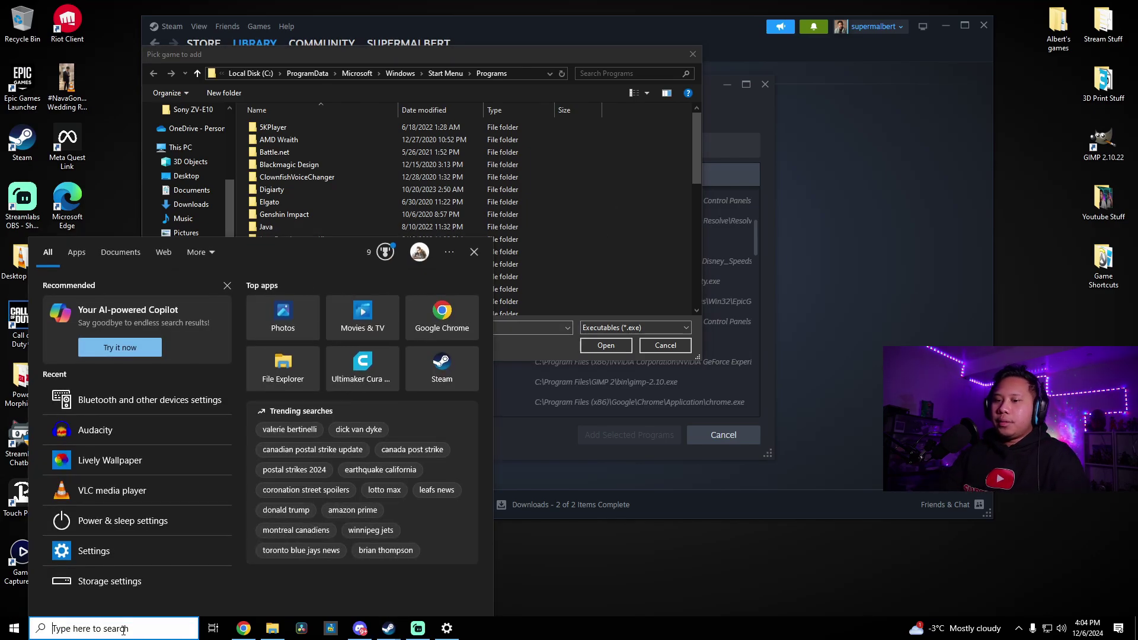
pyautogui.write('epic')
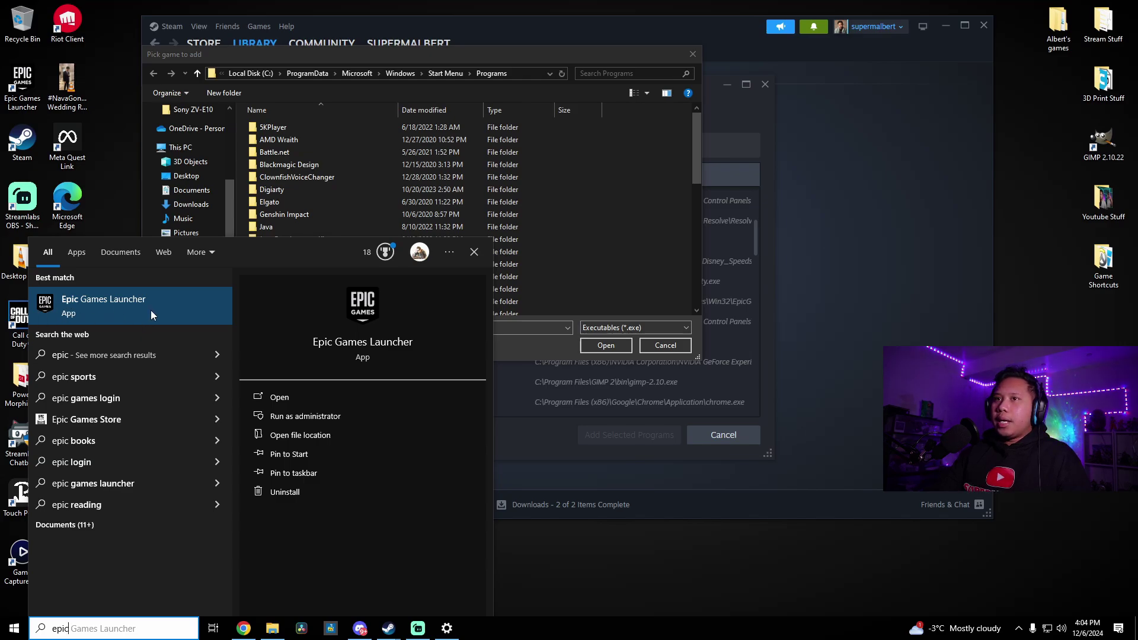
pyautogui.rightClick(149, 309)
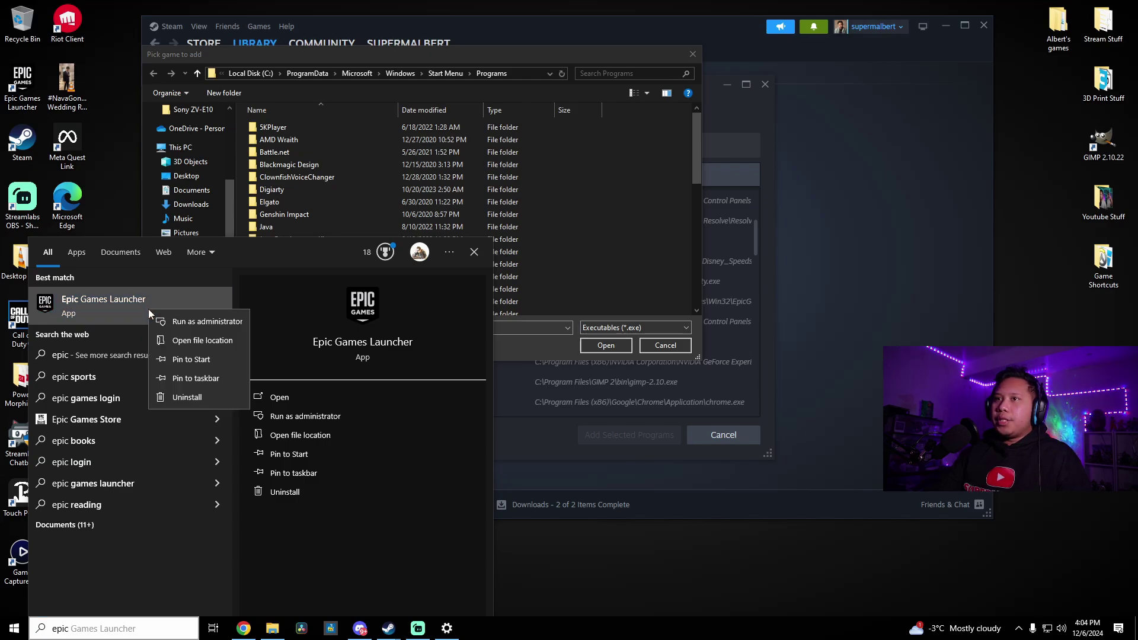
pyautogui.click(202, 340)
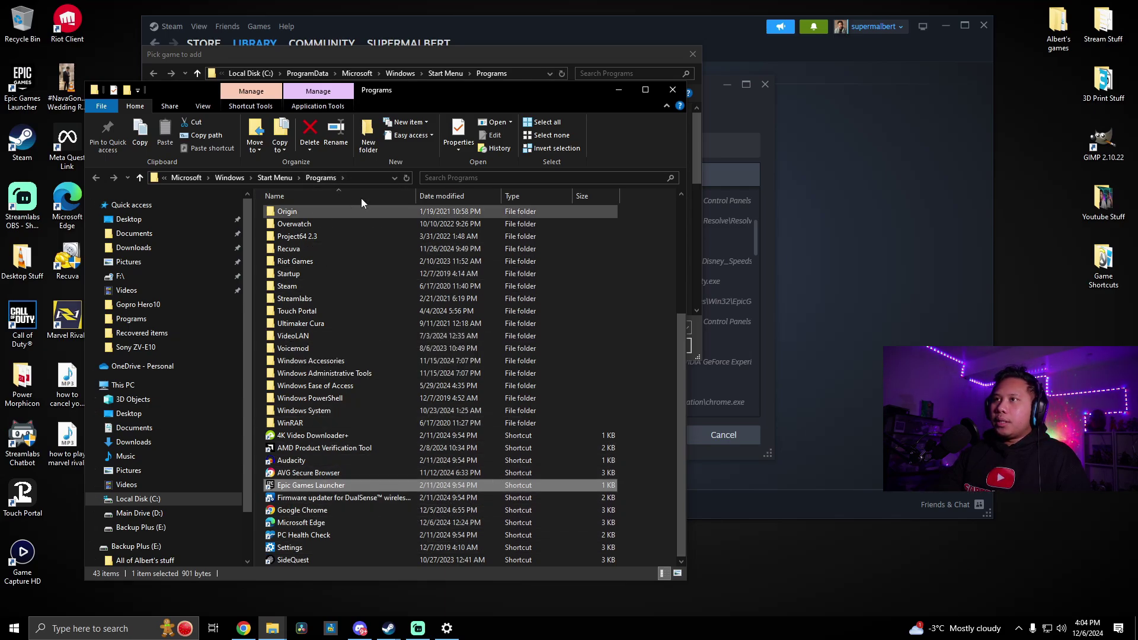
# - Copy the path of the Programs folder holding the Epic Games Launcher shortcut and close the File Explorer window
pyautogui.click(359, 176)
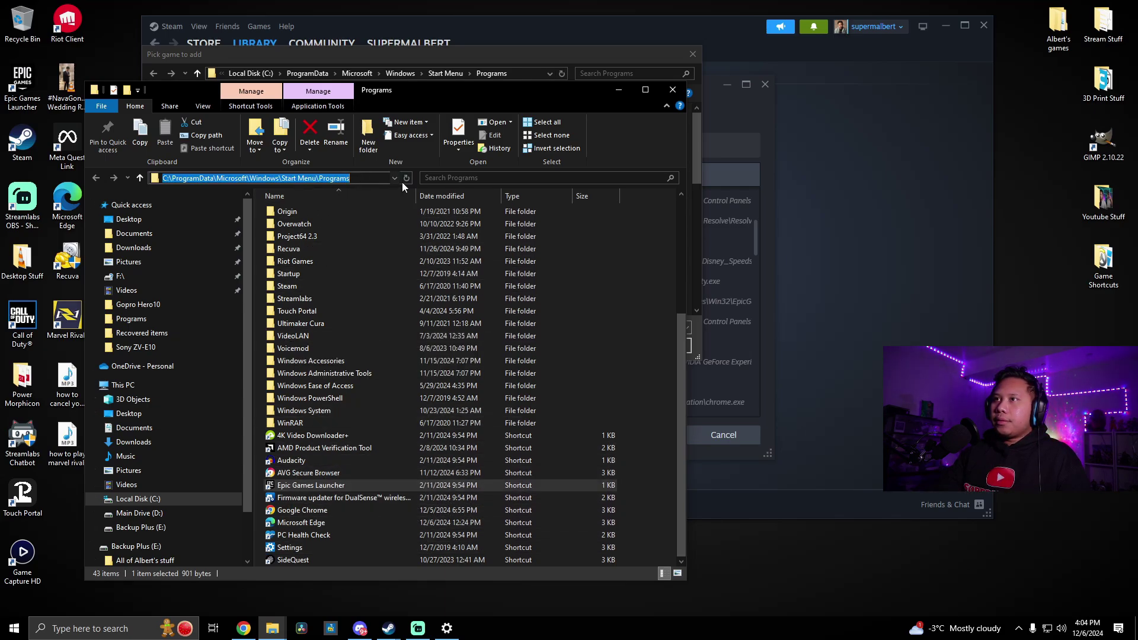
pyautogui.rightClick(268, 180)
pyautogui.click(305, 218)
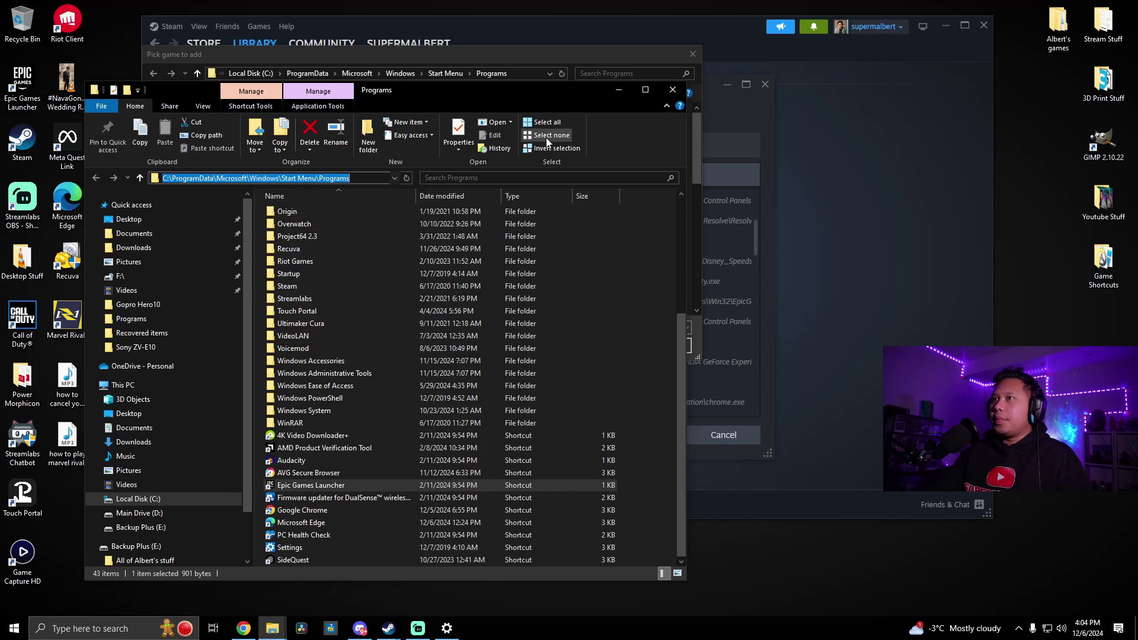
pyautogui.click(673, 89)
# - Go to C:\ProgramData\Microsoft\Windows\Start Menu\Programs in the game picker by pasting the copied path
pyautogui.scroll(-2, 566, 207)
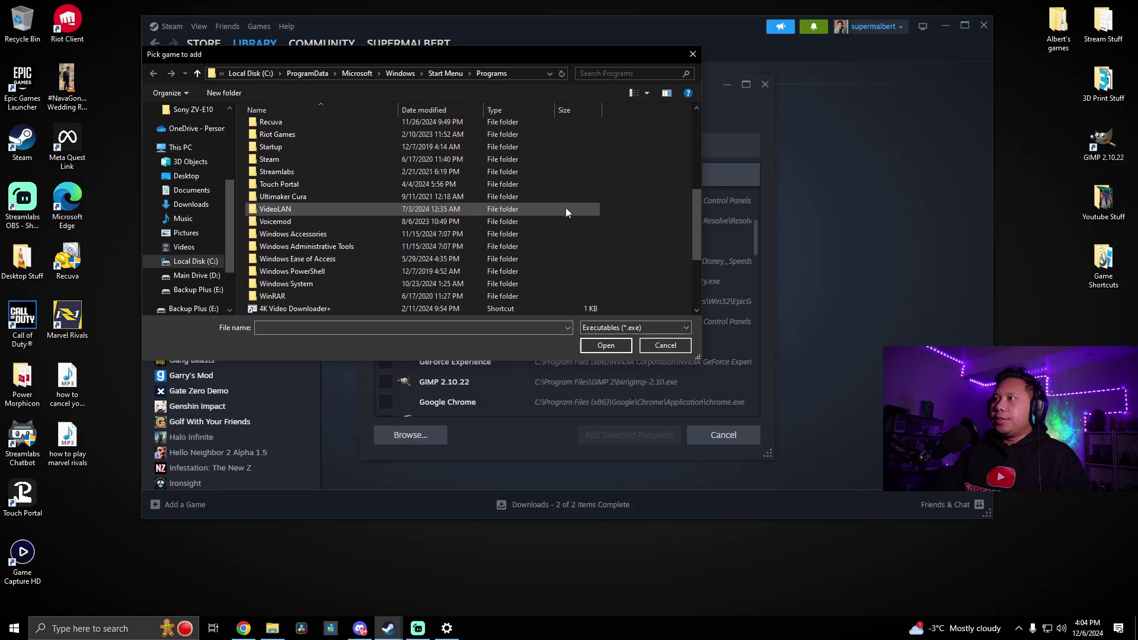
pyautogui.scroll(2, 592, 213)
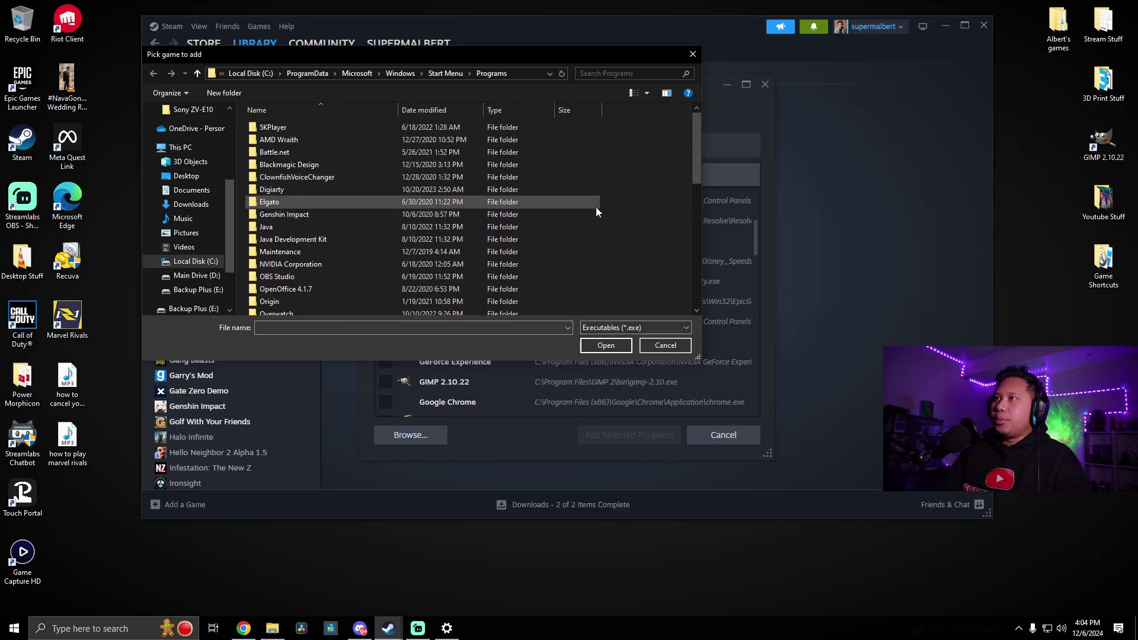
pyautogui.click(517, 72)
pyautogui.hotkey('ctrl', 'c')
pyautogui.press('BackSpace')
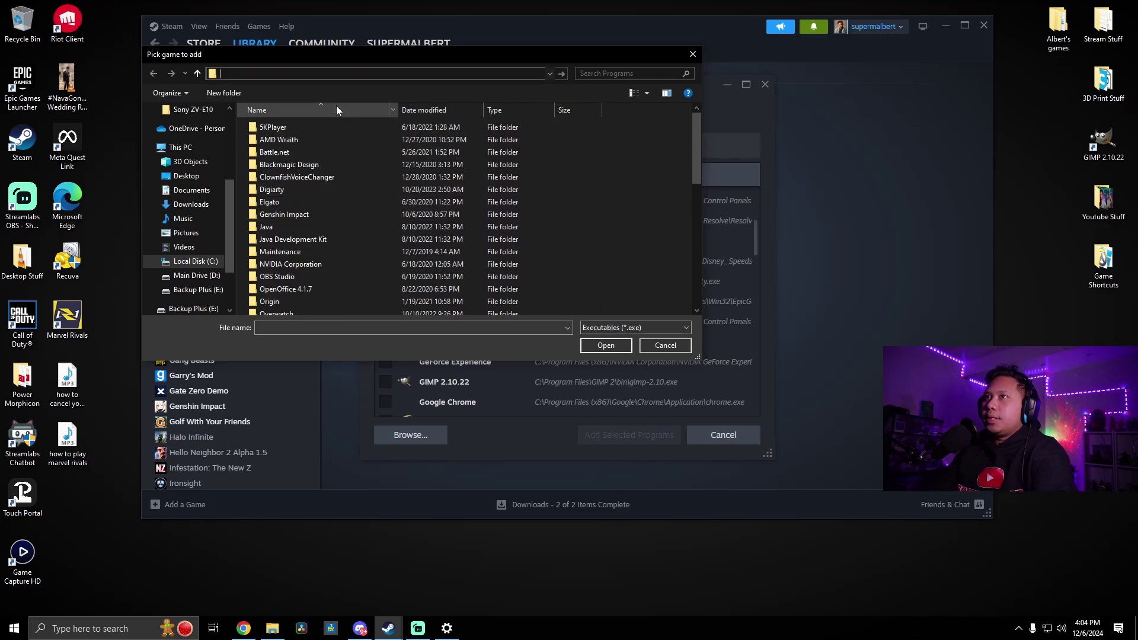
pyautogui.rightClick(373, 73)
pyautogui.click(429, 122)
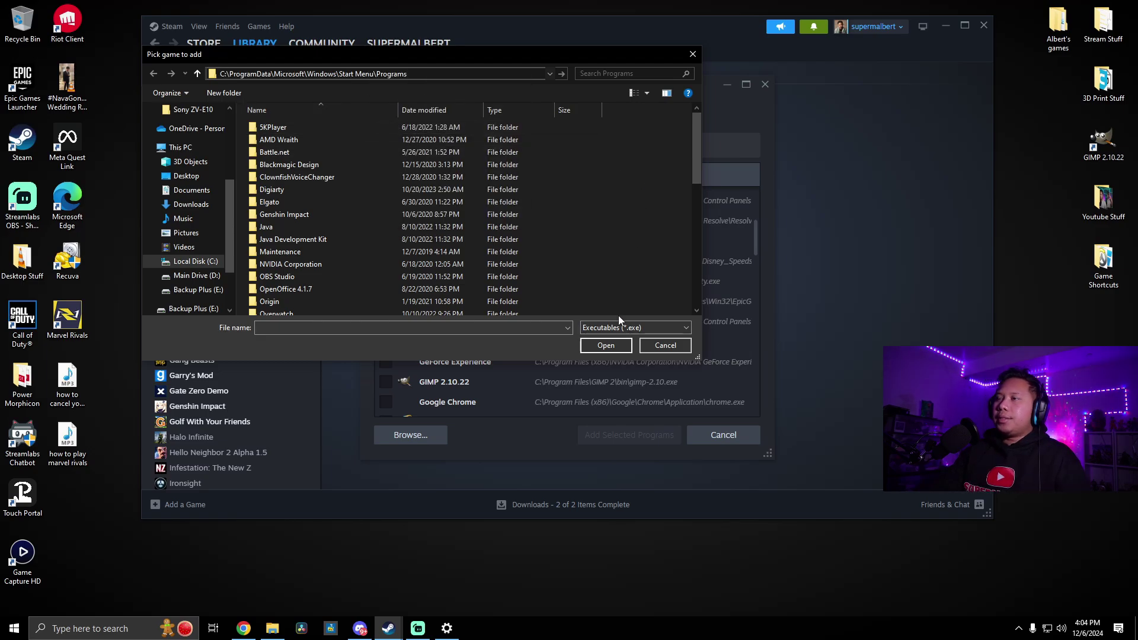
pyautogui.press('Return')
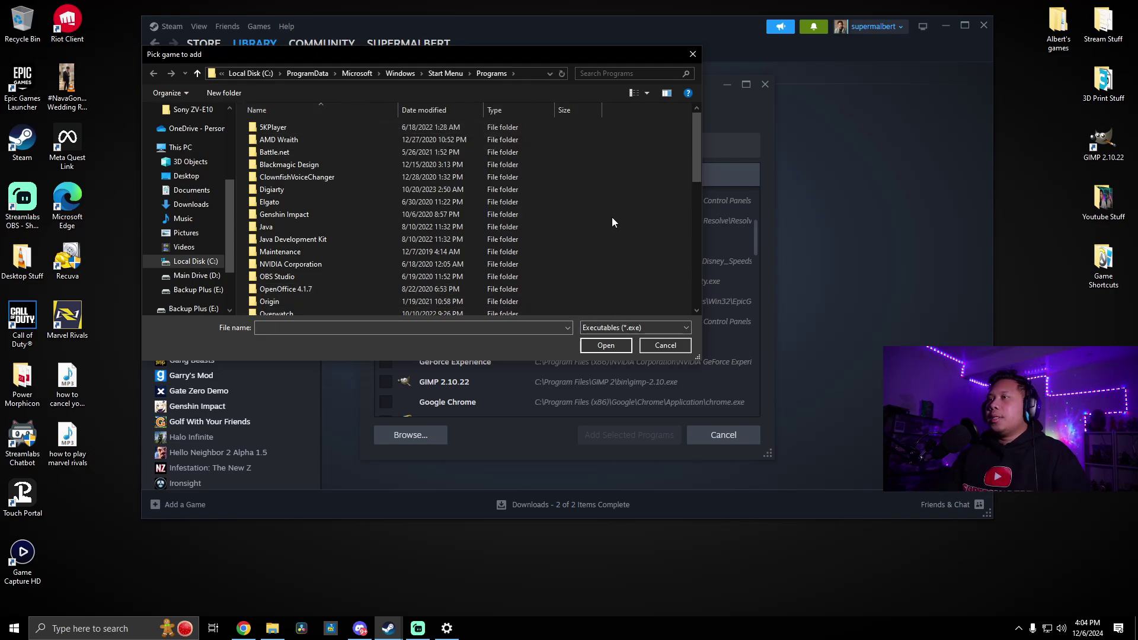
# - Pick the Epic Games Launcher shortcut and add the selected program to the Steam library
pyautogui.scroll(-2, 625, 202)
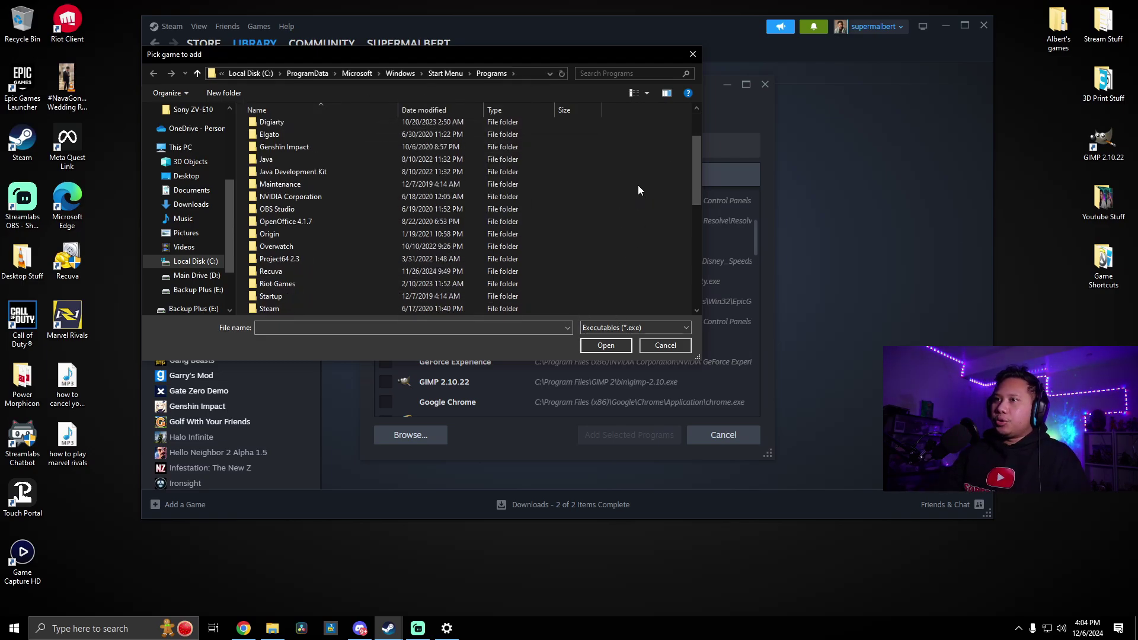
pyautogui.scroll(-5, 641, 187)
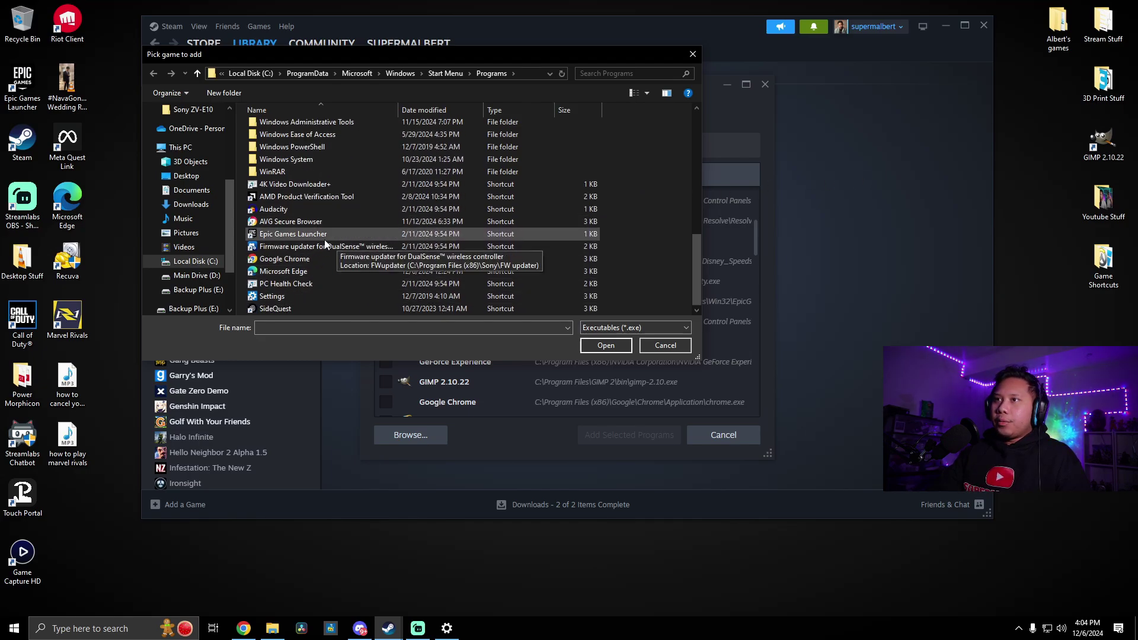
pyautogui.click(347, 233)
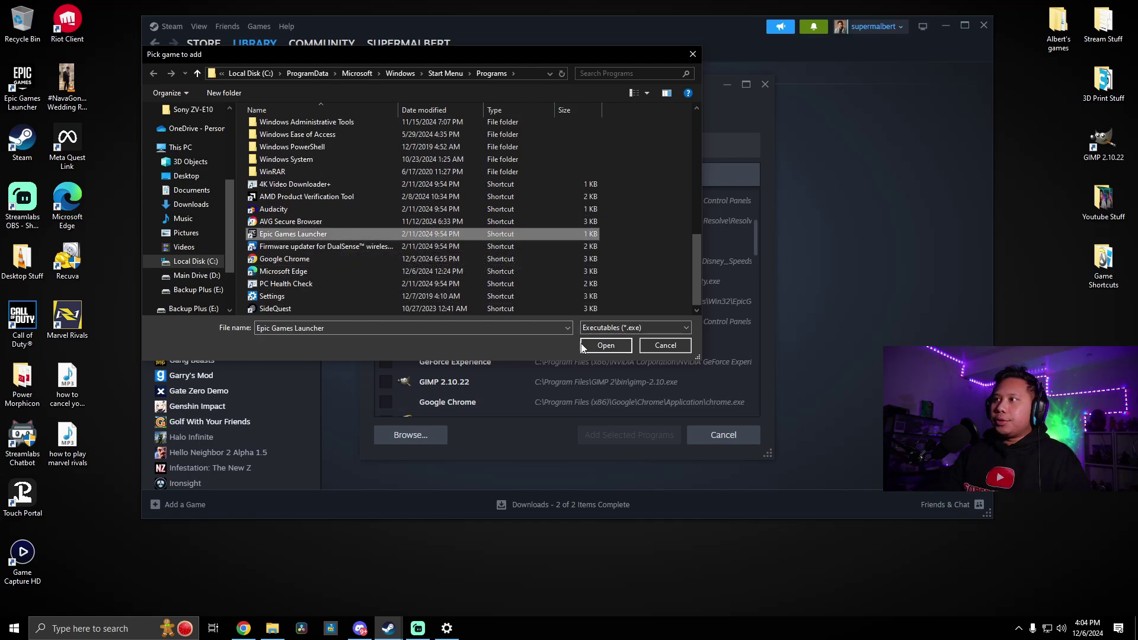
pyautogui.click(602, 347)
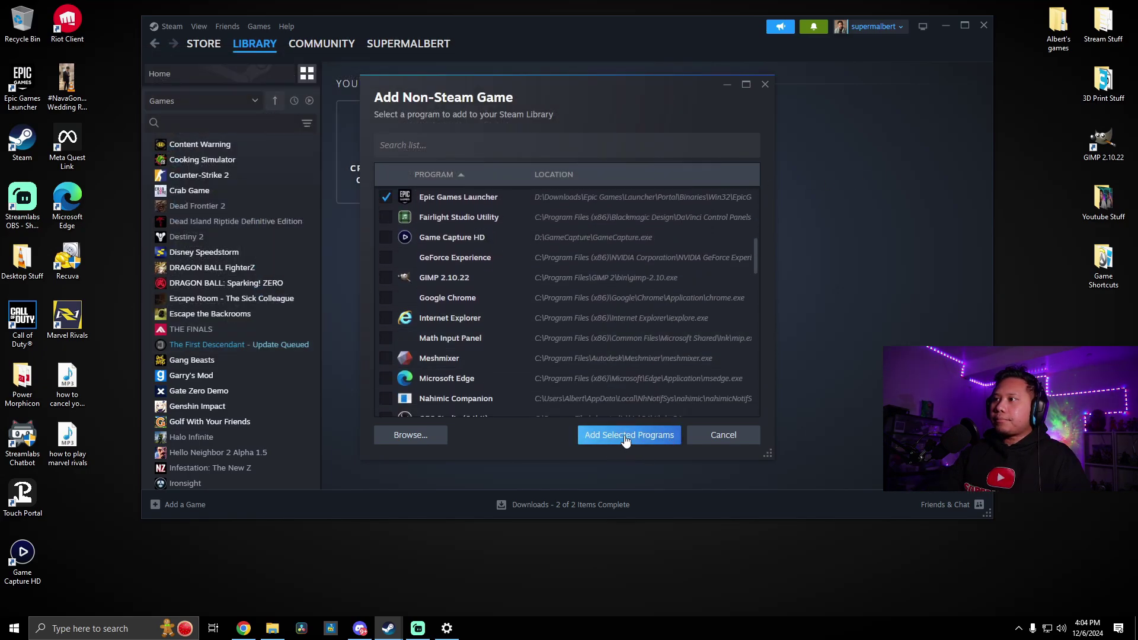
pyautogui.scroll(1, 382, 279)
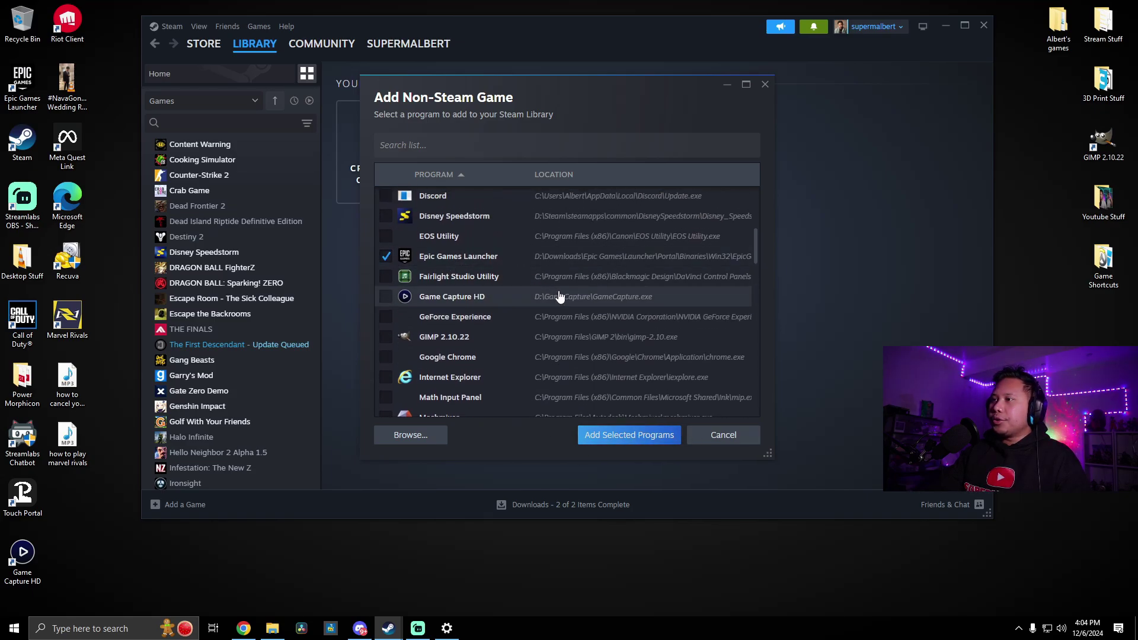
pyautogui.click(638, 438)
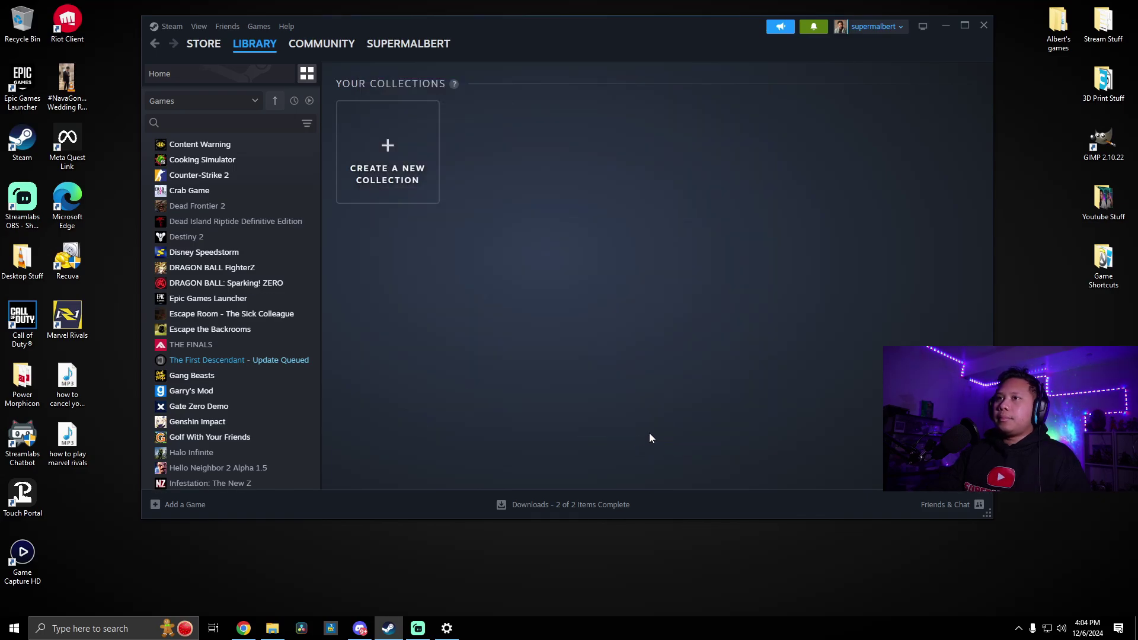
pyautogui.scroll(1, 296, 347)
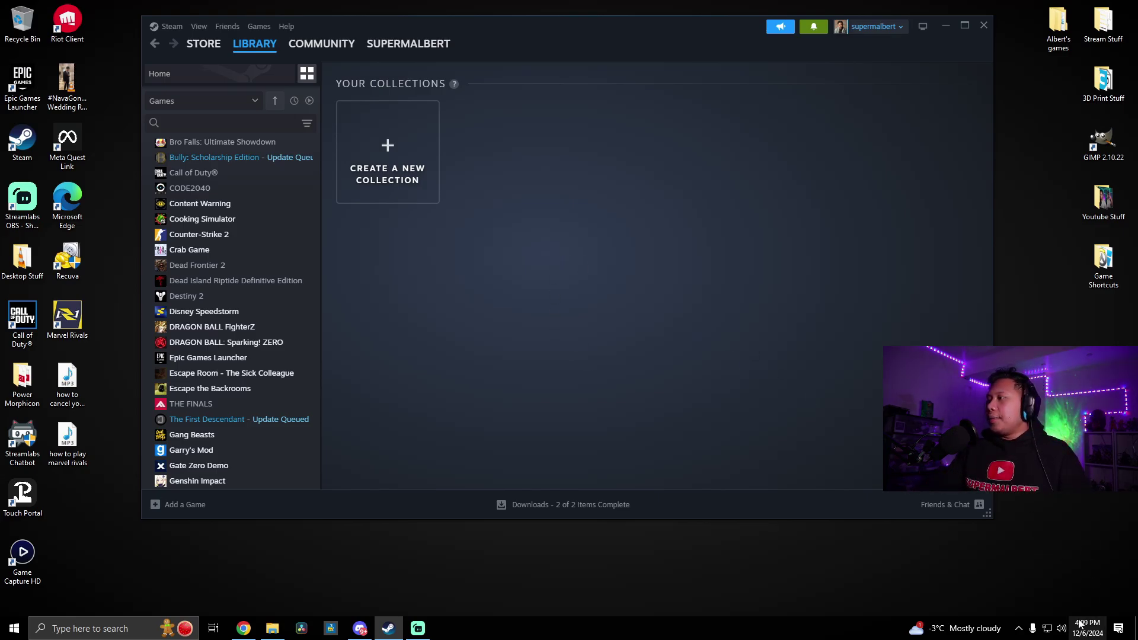
# - Switch the Windows sound output to ED273 A (NVIDIA High Definition Audio)
pyautogui.click(1064, 631)
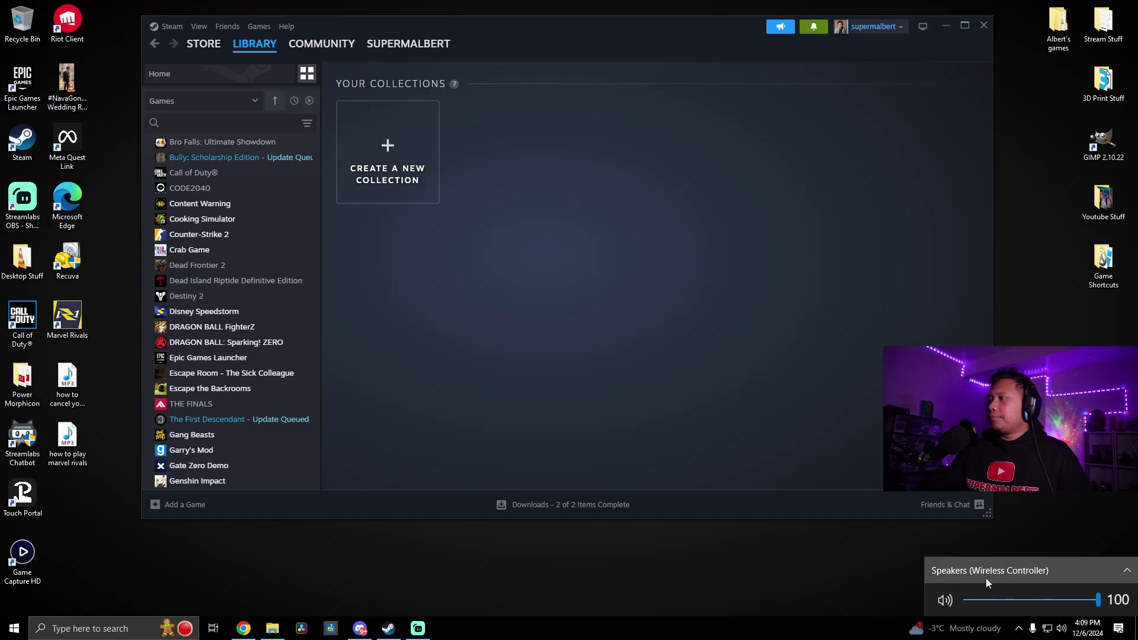
pyautogui.click(1086, 569)
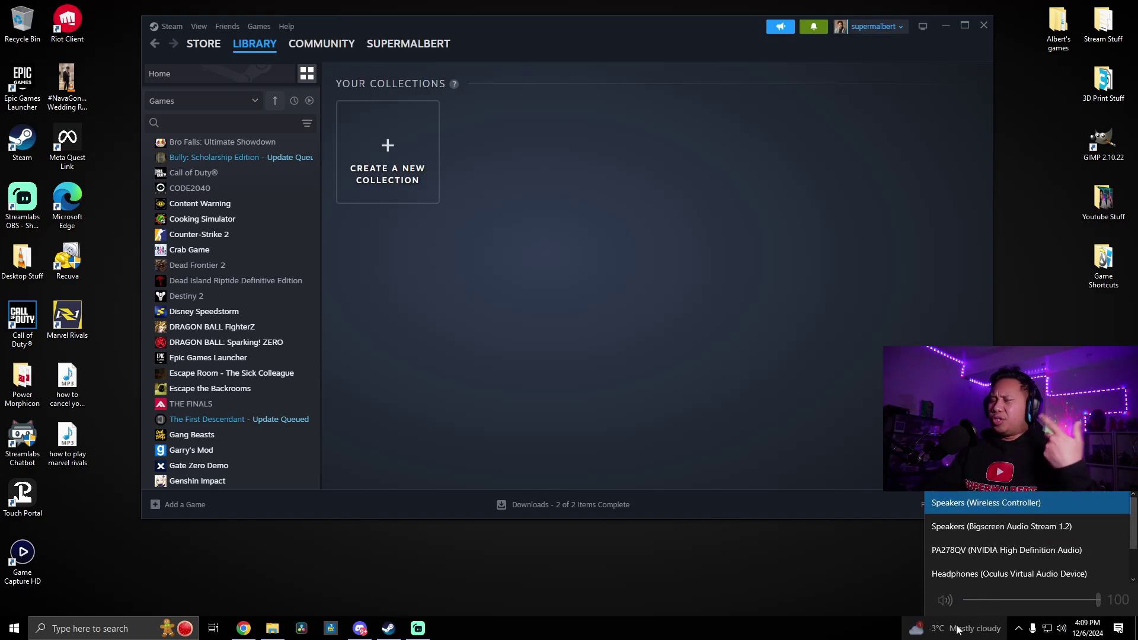
pyautogui.scroll(-2, 1034, 560)
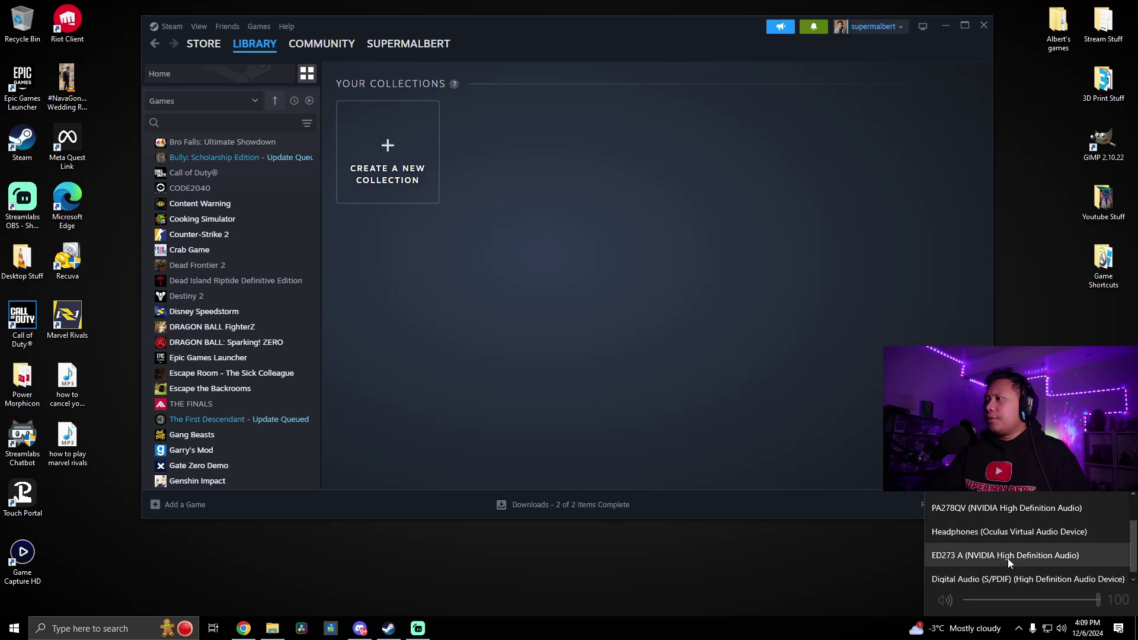
pyautogui.click(1082, 558)
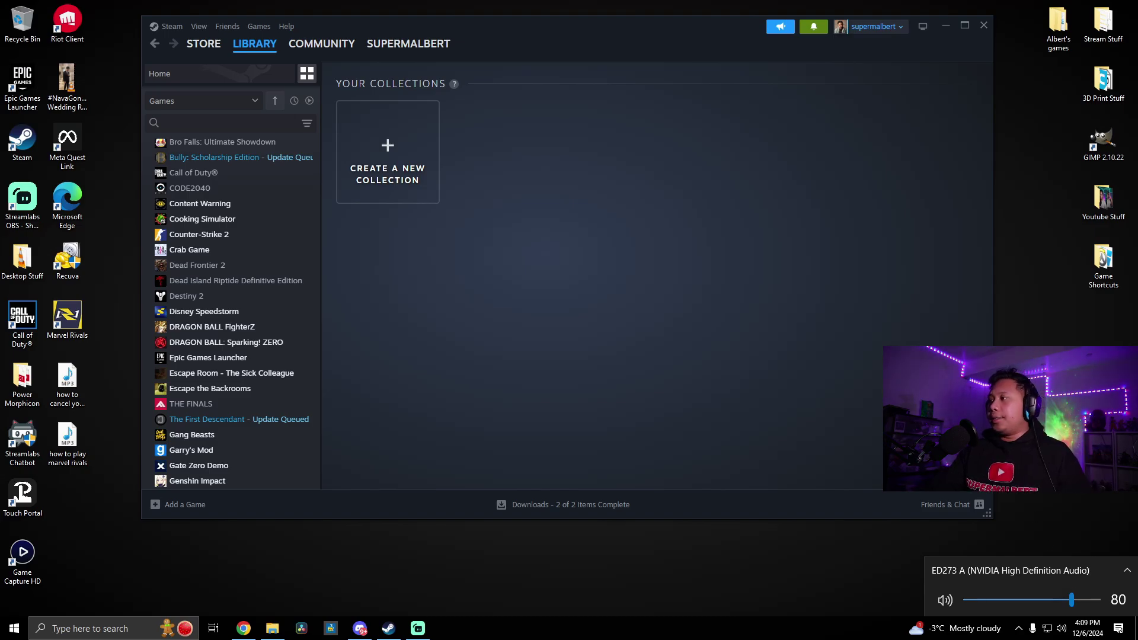
pyautogui.click(22, 22)
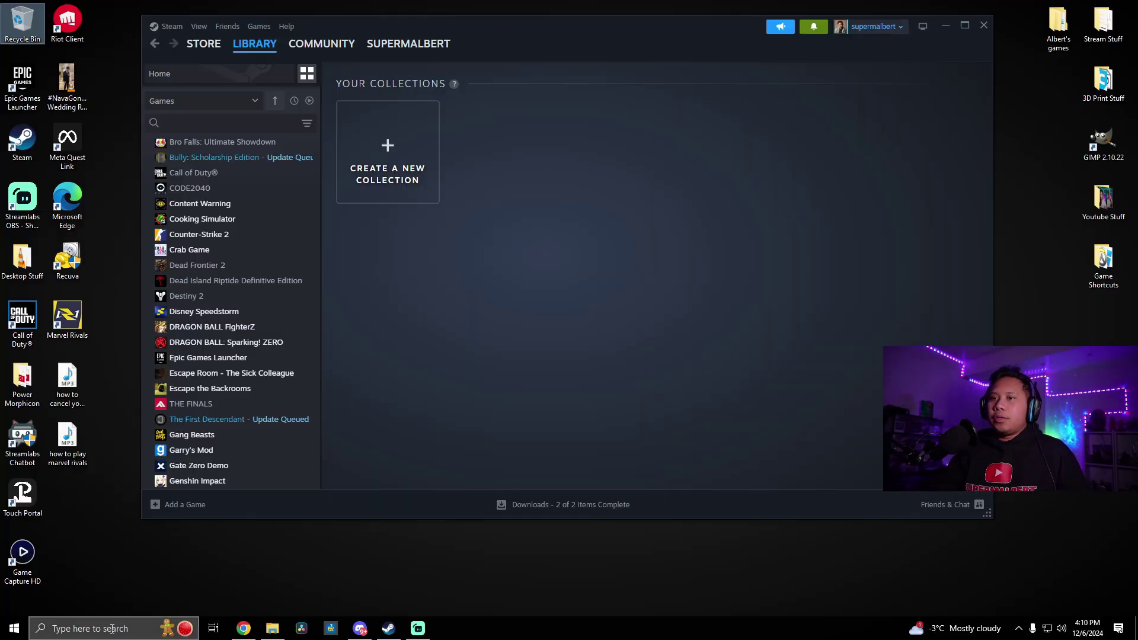
# - Search Windows for "blue" and open the Bluetooth and other devices settings
pyautogui.click(112, 628)
pyautogui.write('bl')
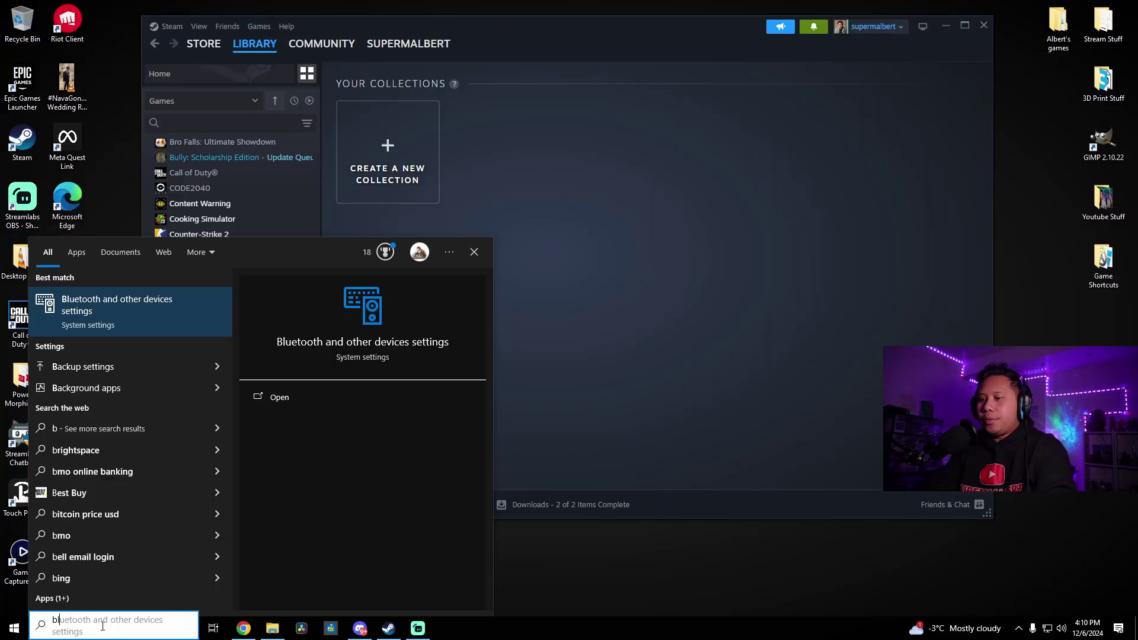
pyautogui.write('ue')
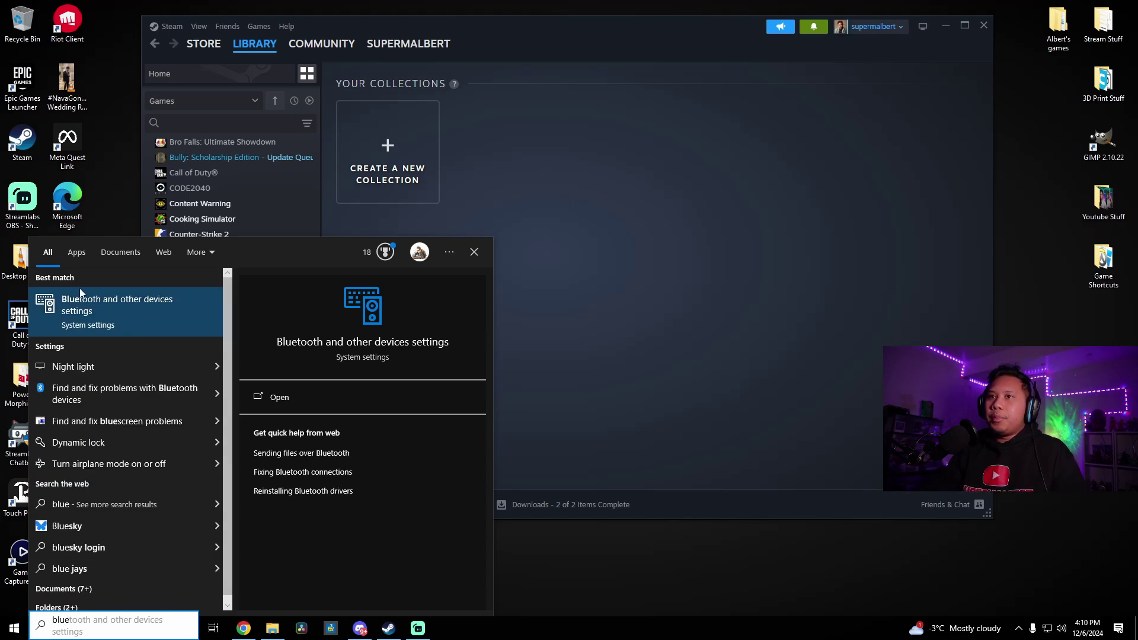
pyautogui.click(153, 311)
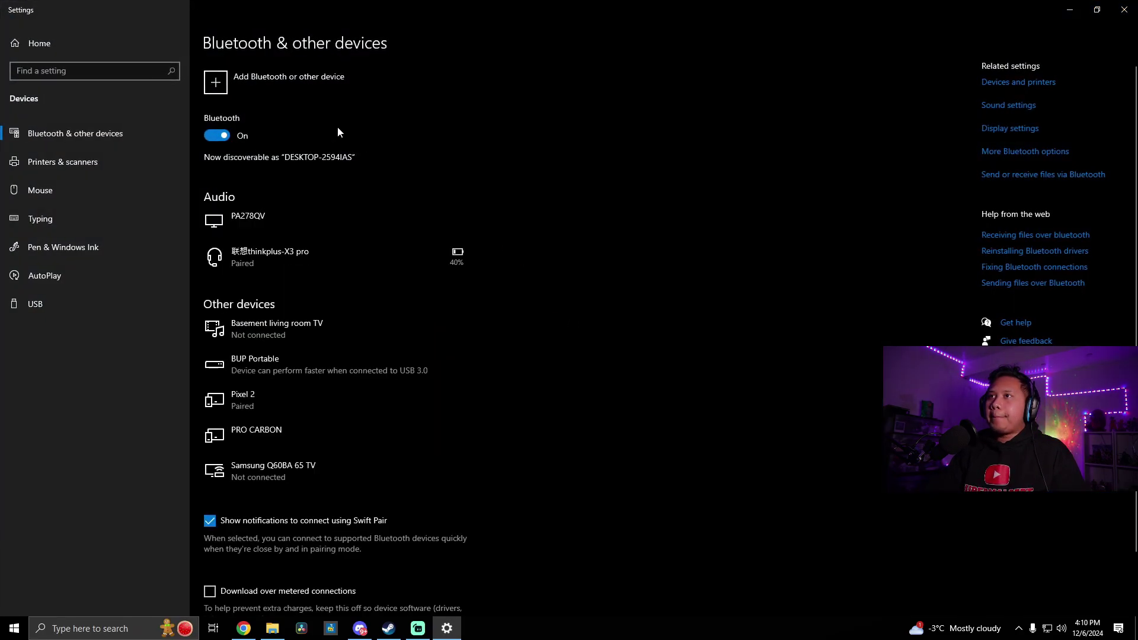
# - Add the Wireless Controller as a new Bluetooth device and finish the pairing
pyautogui.click(228, 92)
pyautogui.click(559, 214)
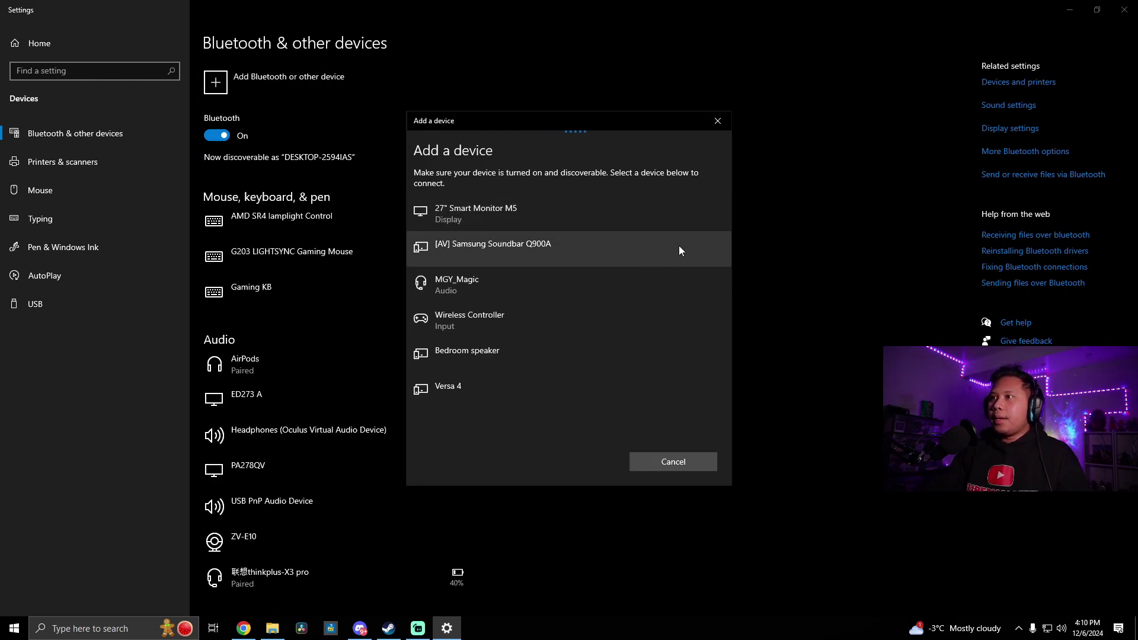
pyautogui.click(516, 323)
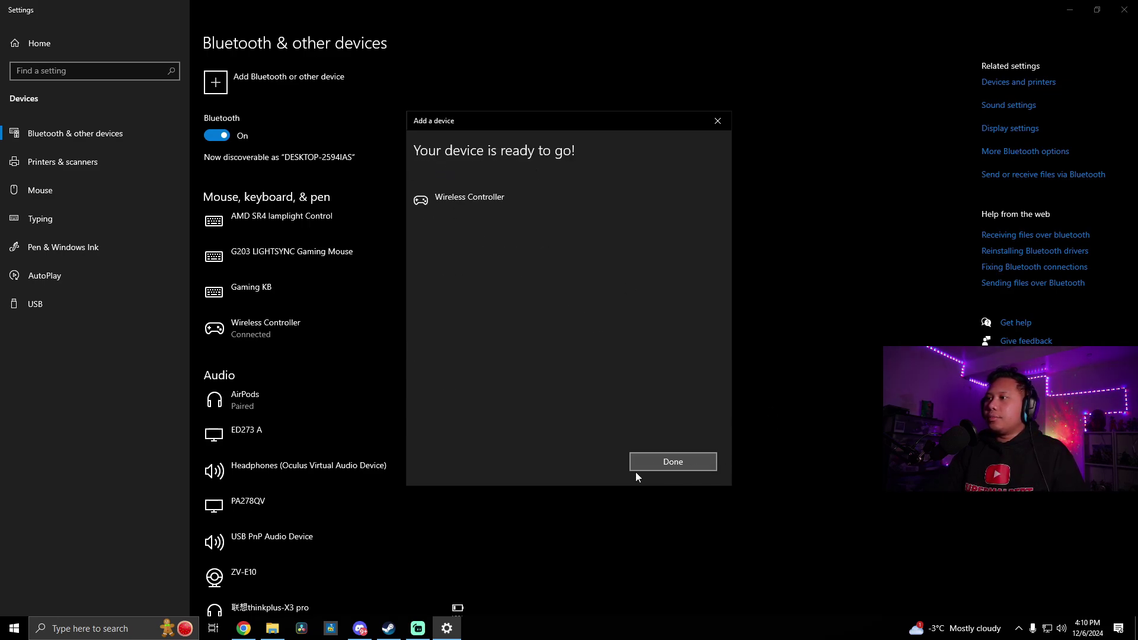
pyautogui.click(668, 465)
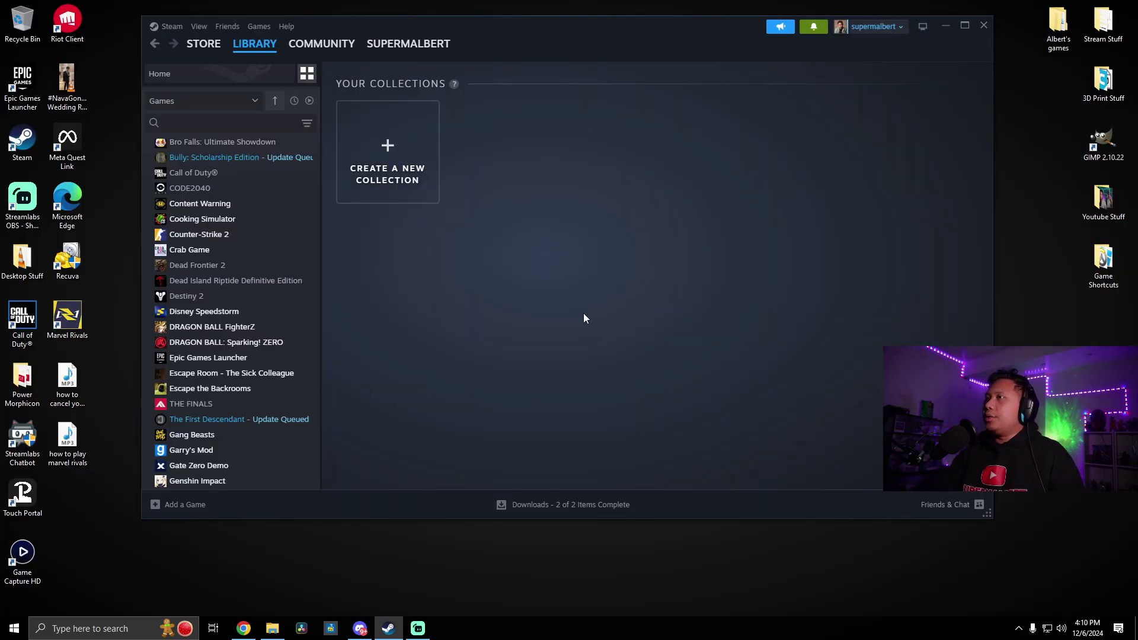
# - Switch Steam to Big Picture mode and browse through the Recent Games row with the controller
pyautogui.click(923, 28)
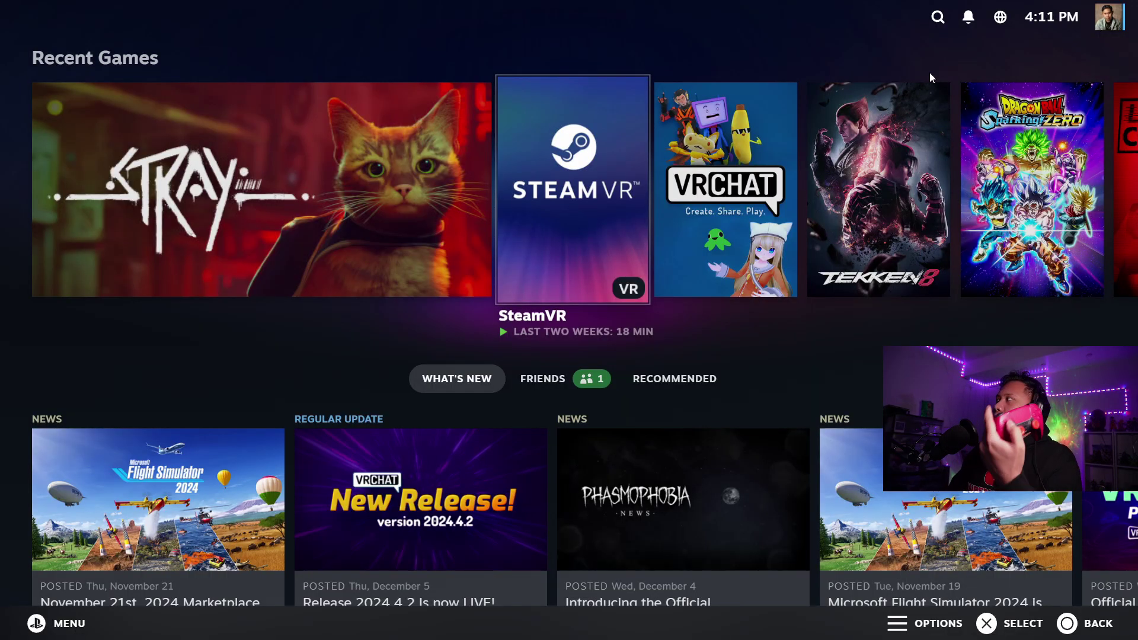
pyautogui.press('Right')
pyautogui.press('Left')
pyautogui.press('Left')
pyautogui.press('Right')
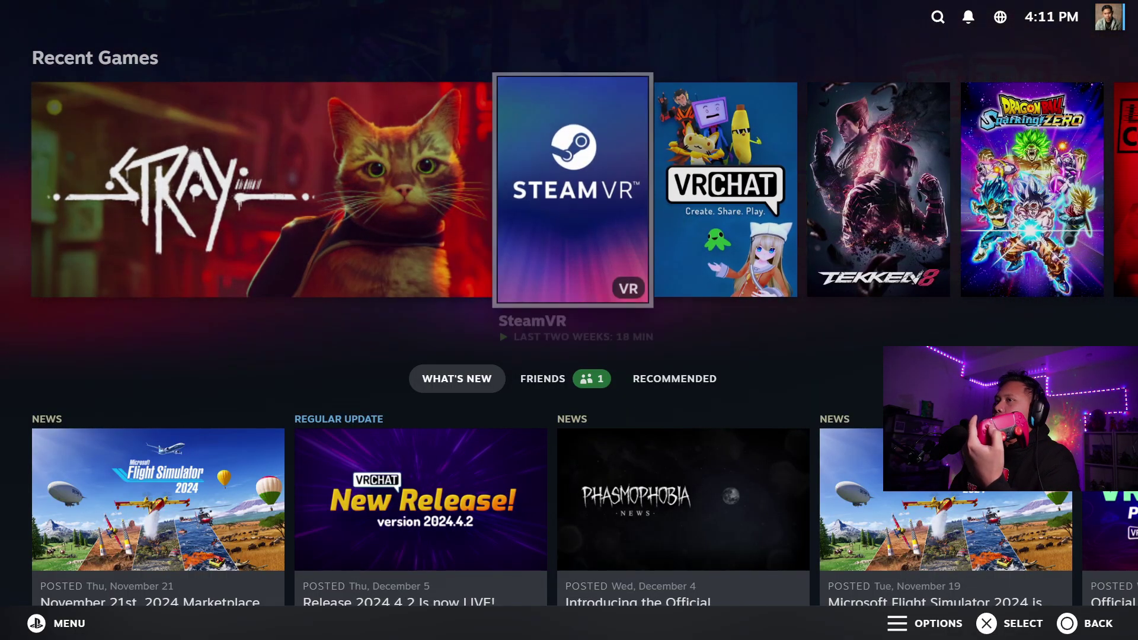
pyautogui.press('Right')
pyautogui.press('Left')
pyautogui.press('Left')
pyautogui.press('Right')
pyautogui.press('Right')
pyautogui.press('Right')
pyautogui.press('Right')
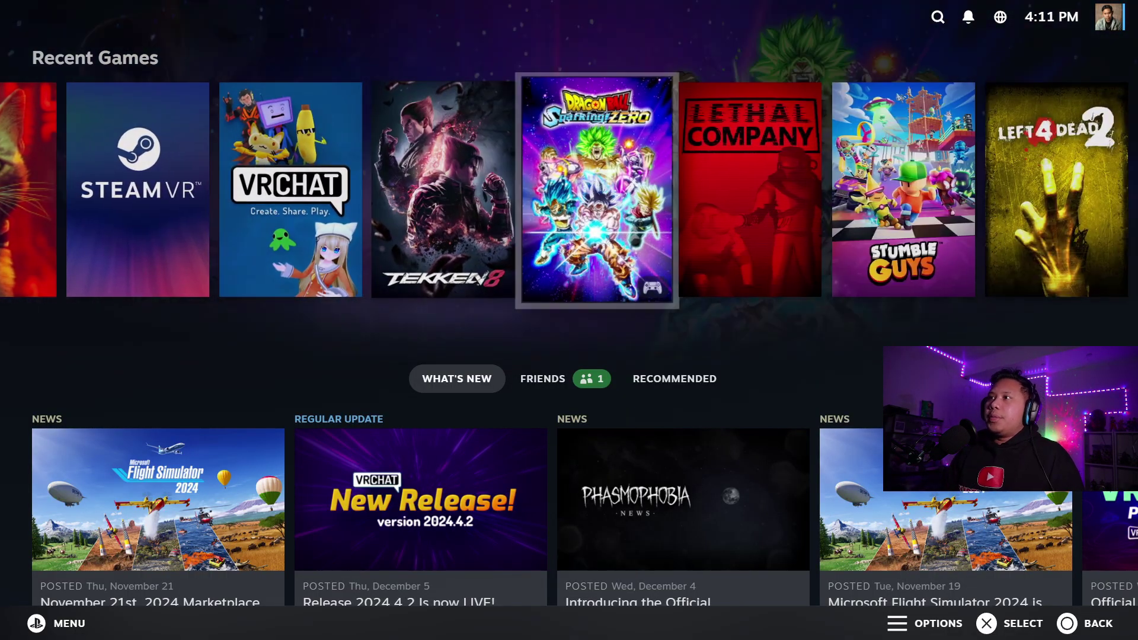
# - Open the Big Picture search and search for "e" using the on-screen keyboard
pyautogui.press('Right')
pyautogui.press('Up')
pyautogui.press('Return')
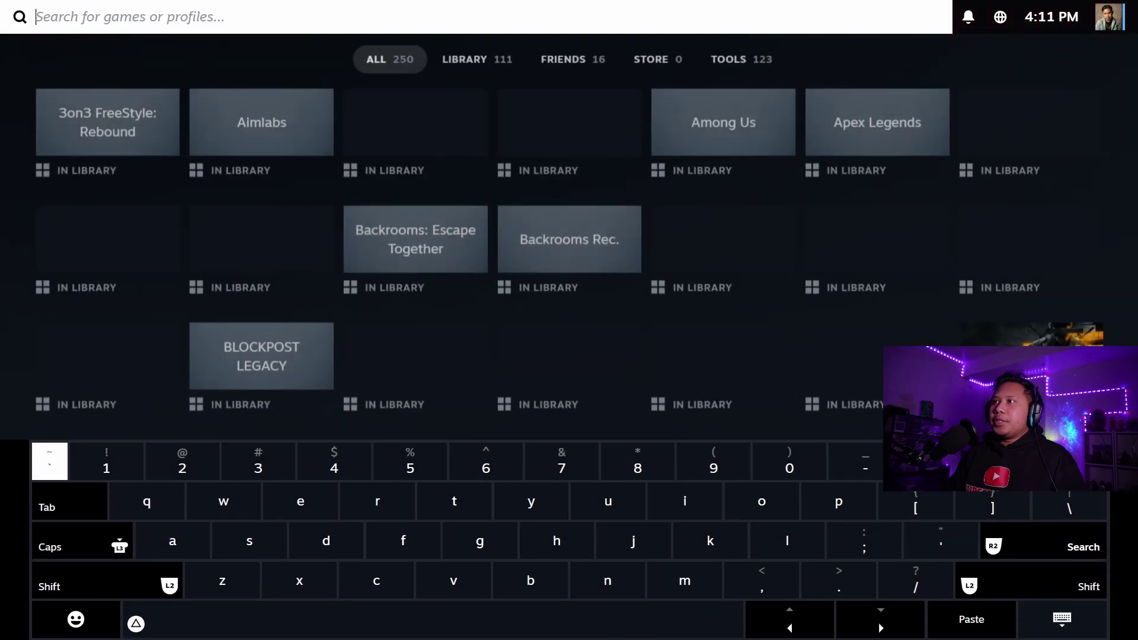
pyautogui.press('Down')
pyautogui.press('Down')
pyautogui.press('Right')
pyautogui.press('Right')
pyautogui.press('Up')
pyautogui.press('Right')
pyautogui.write('e')
pyautogui.press('Right')
pyautogui.press('Right')
pyautogui.press('Right')
pyautogui.press('Up')
pyautogui.press('Escape')
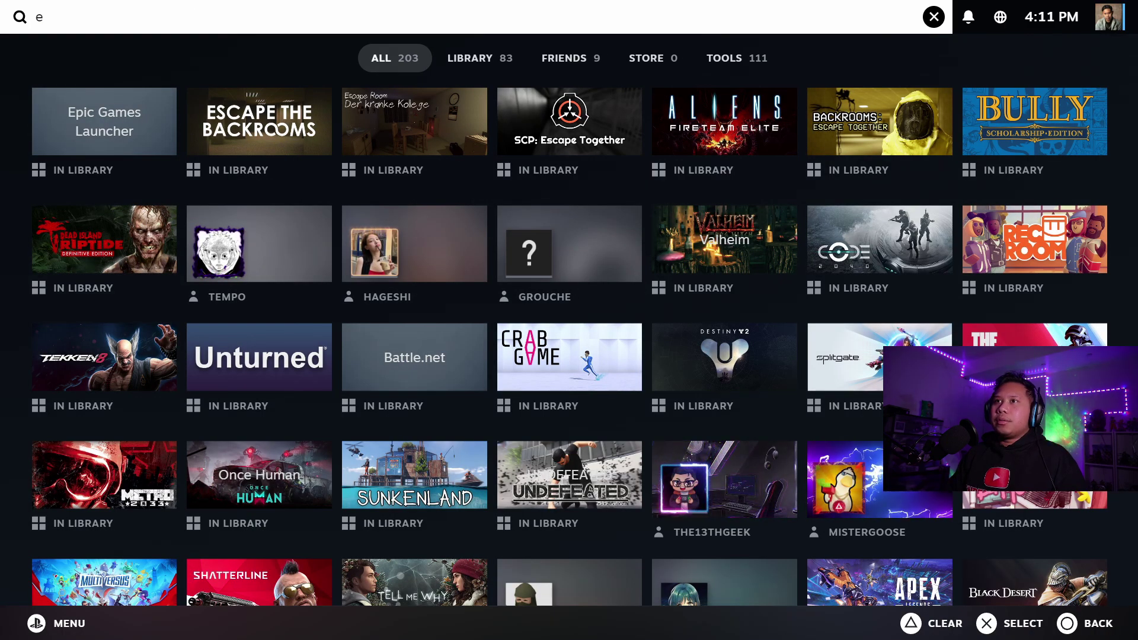
# - Open Epic Games Launcher from the search results and launch it
pyautogui.press('Down')
pyautogui.press('Down')
pyautogui.press('Right')
pyautogui.press('Right')
pyautogui.press('Right')
pyautogui.press('Up')
pyautogui.press('Left')
pyautogui.press('Left')
pyautogui.press('Left')
pyautogui.press('Return')
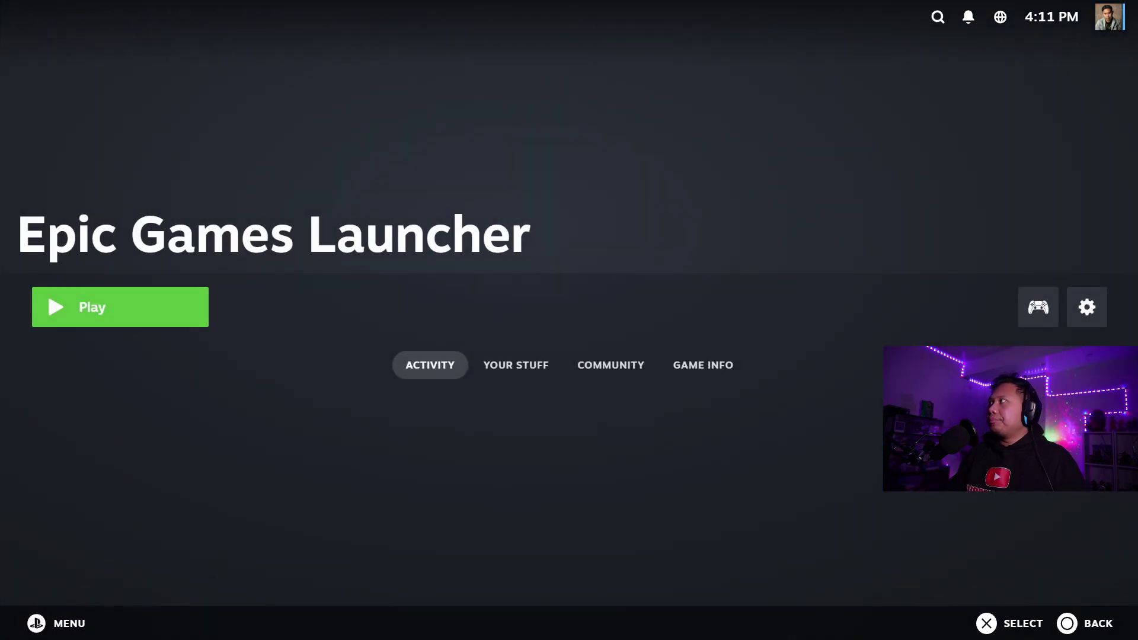
pyautogui.press('Return')
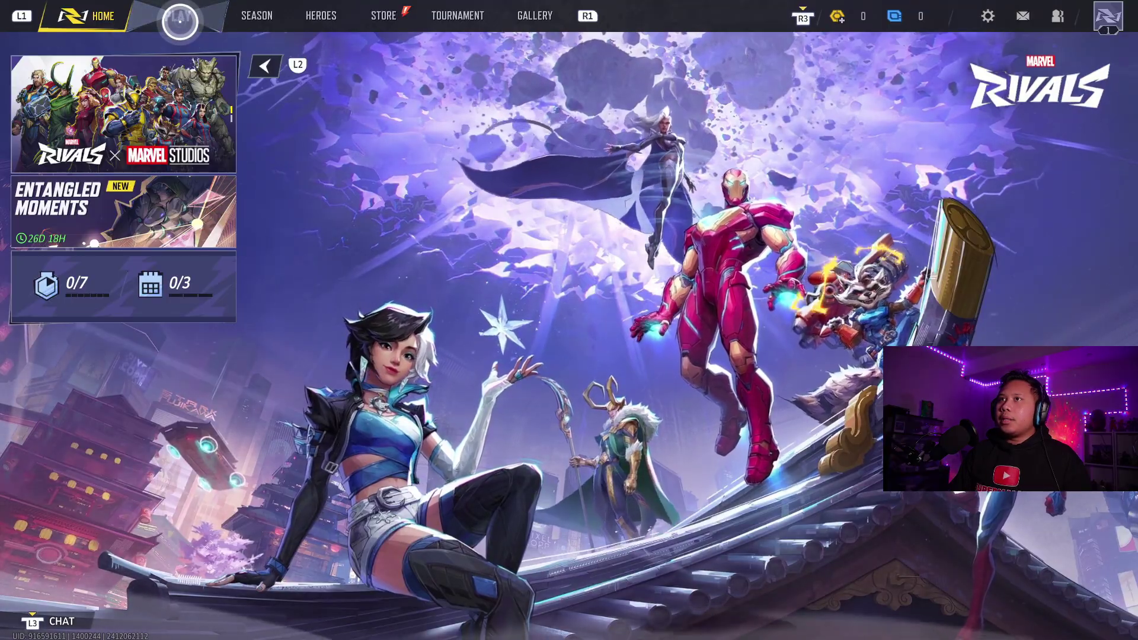
# - Enter the Marvel Rivals practice range and run Spider-Man around the hall to test the controller
pyautogui.click(179, 22)
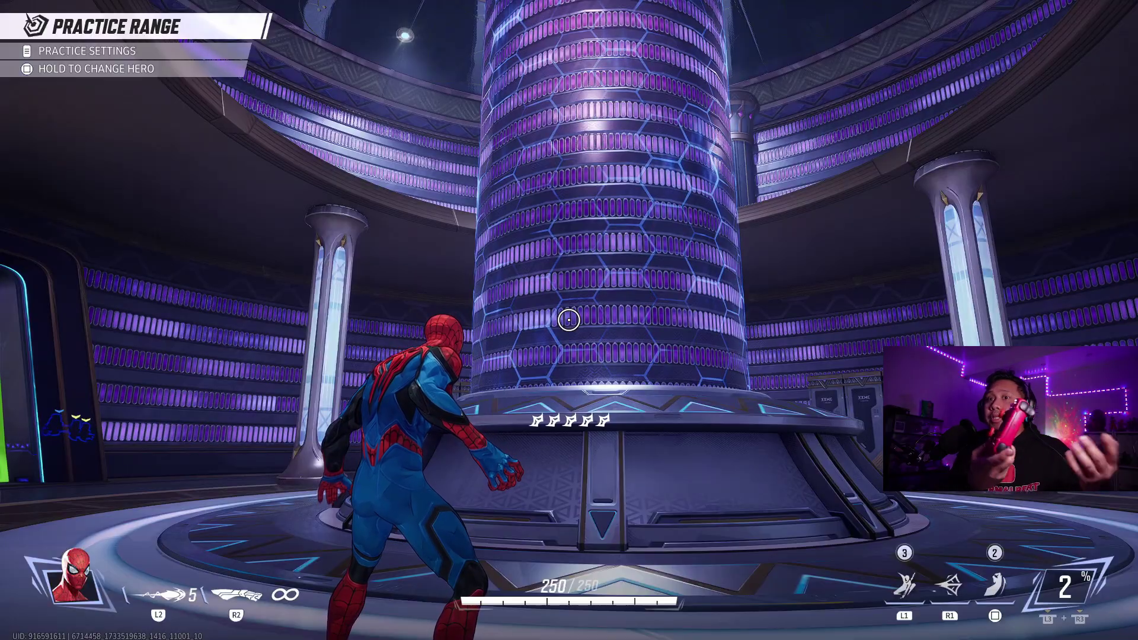
pyautogui.press('w')
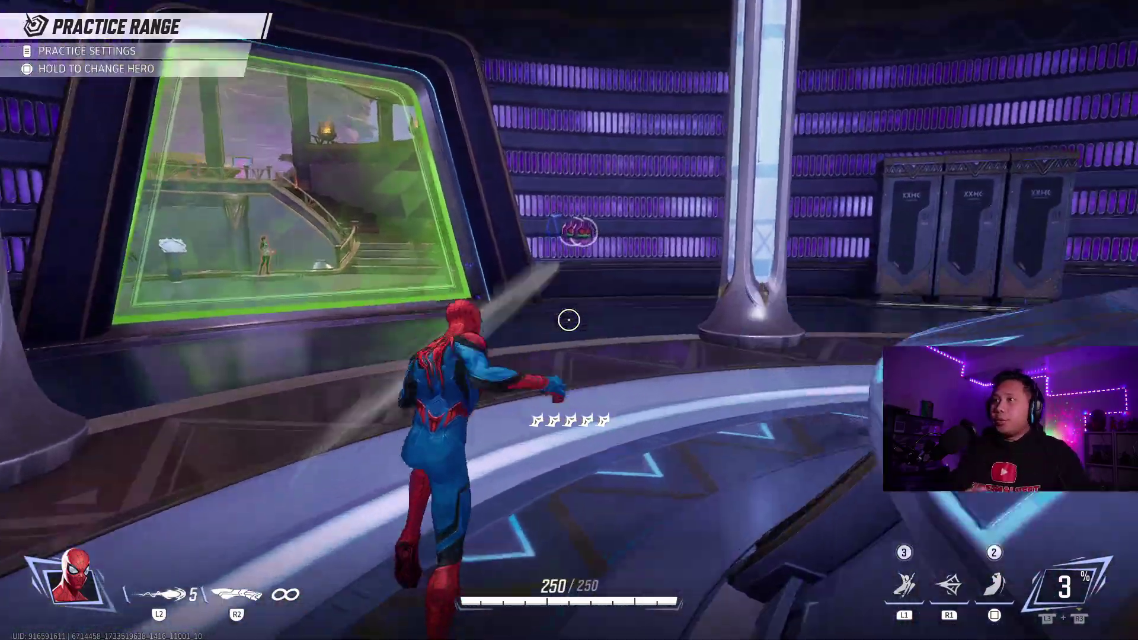
pyautogui.press('shift')
pyautogui.press('w')
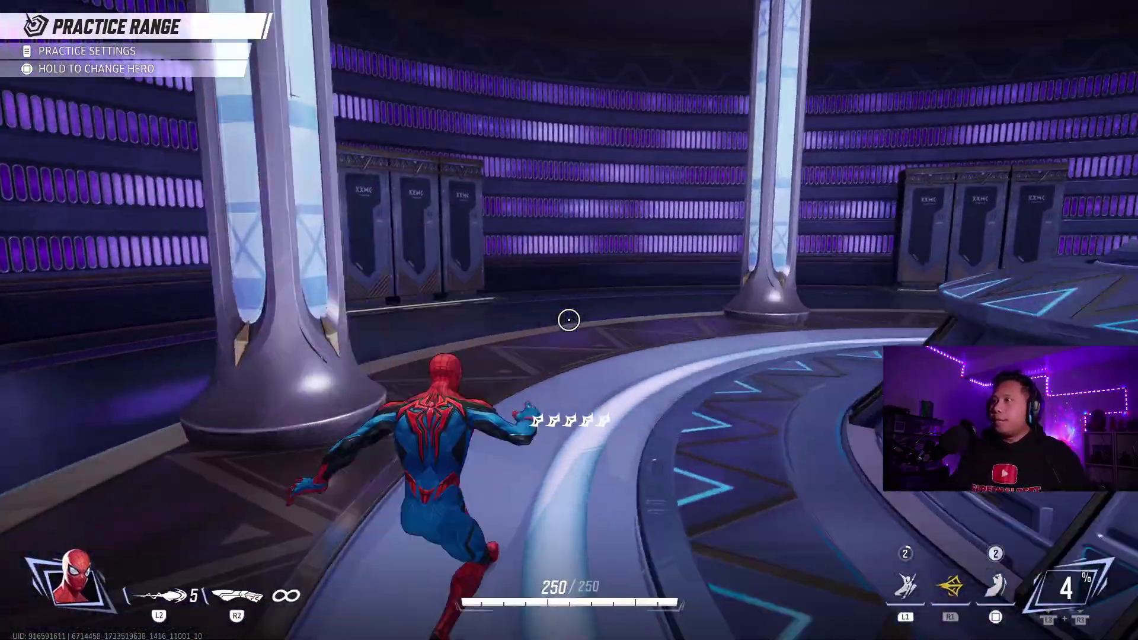
pyautogui.press('w')
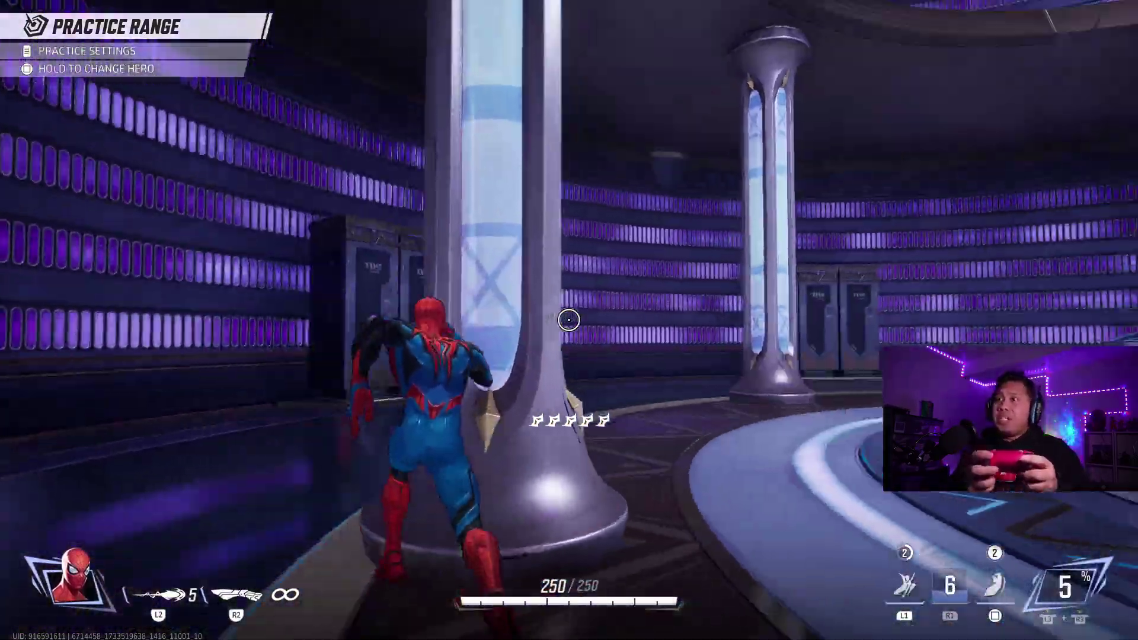
pyautogui.press('w')
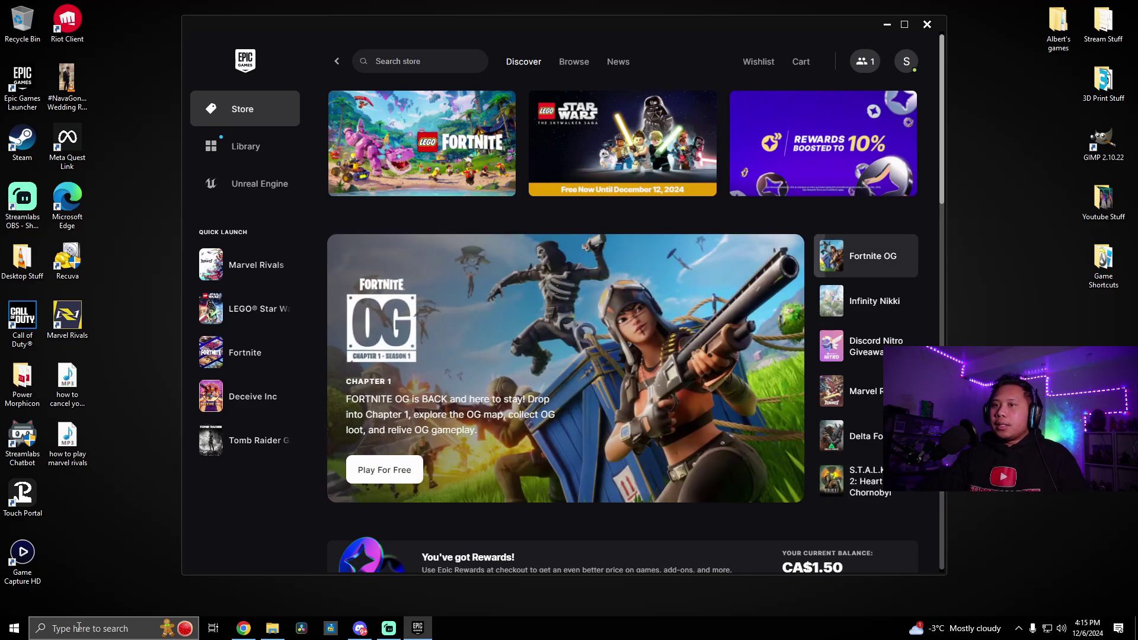
# - Search Windows for "blu" and open the Bluetooth and other devices settings
pyautogui.click(178, 628)
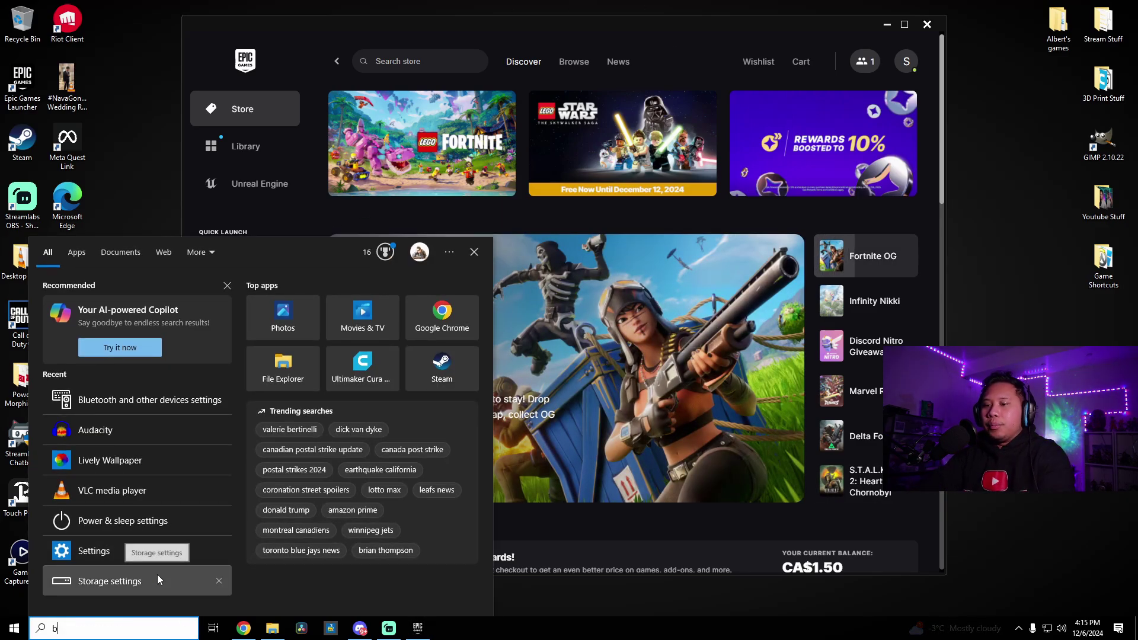
pyautogui.write('blu')
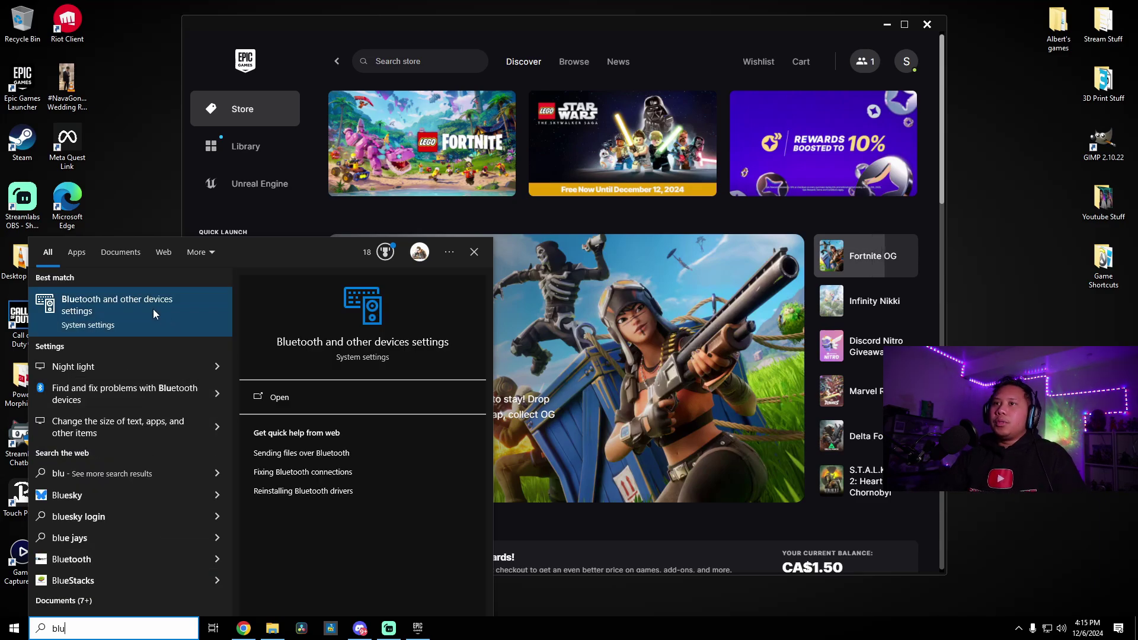
pyautogui.click(129, 306)
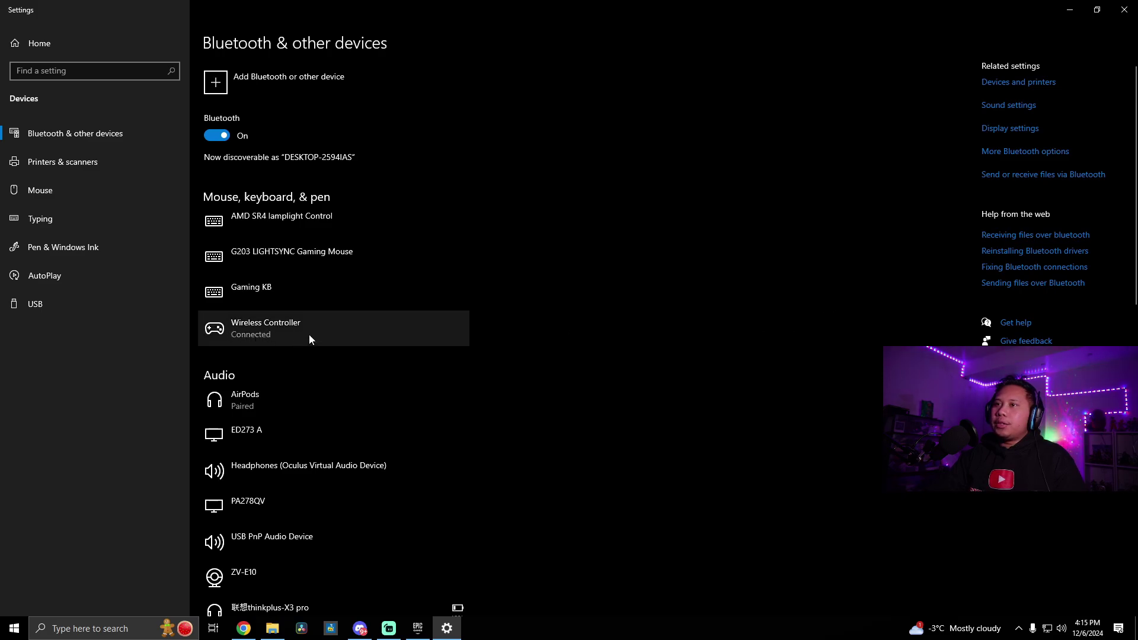
# - Remove the Wireless Controller from the paired Bluetooth devices and confirm the removal
pyautogui.click(351, 329)
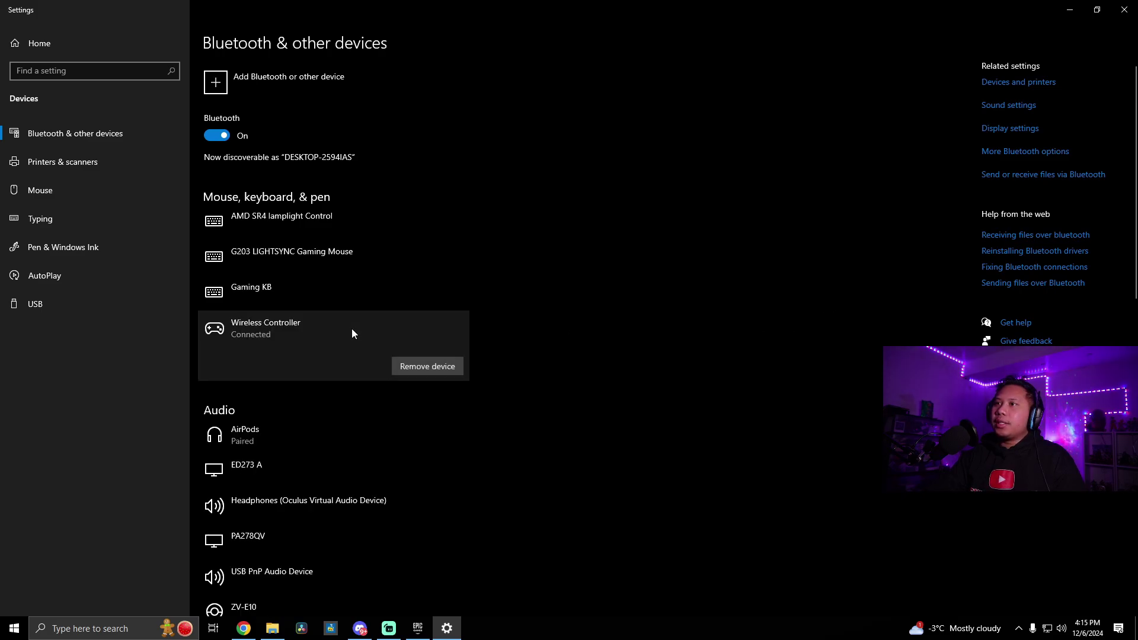
pyautogui.click(425, 372)
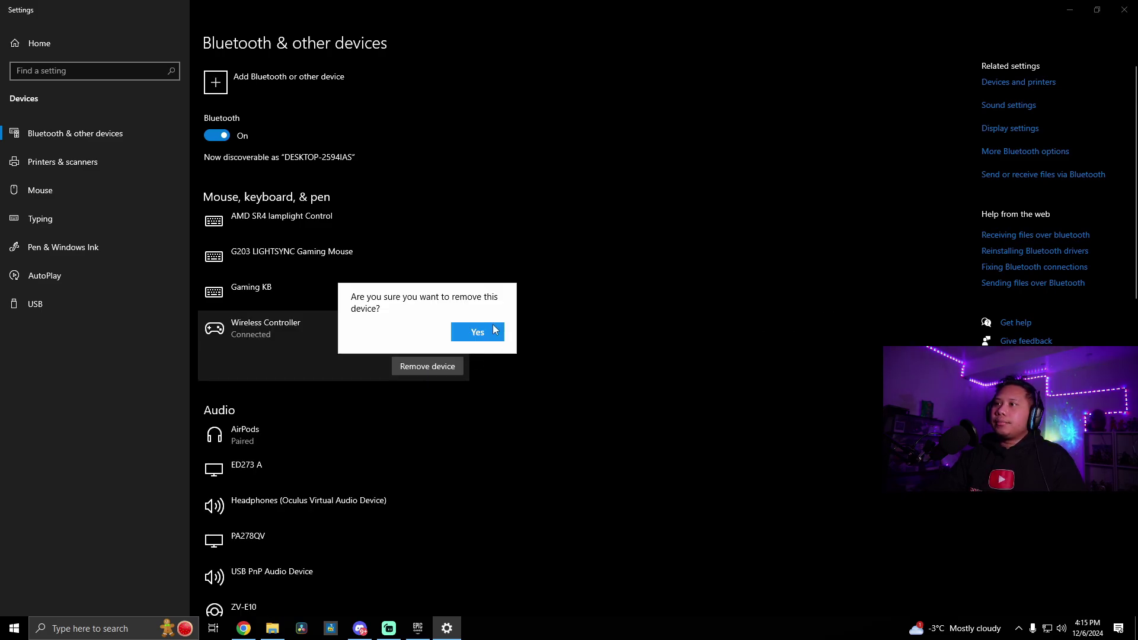
pyautogui.click(409, 408)
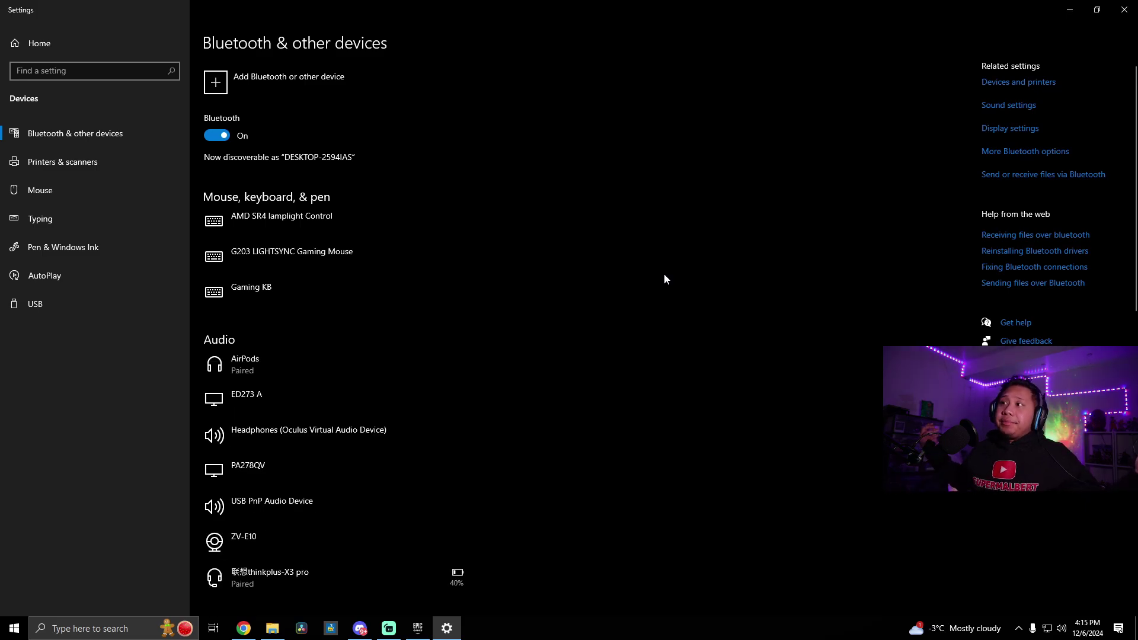